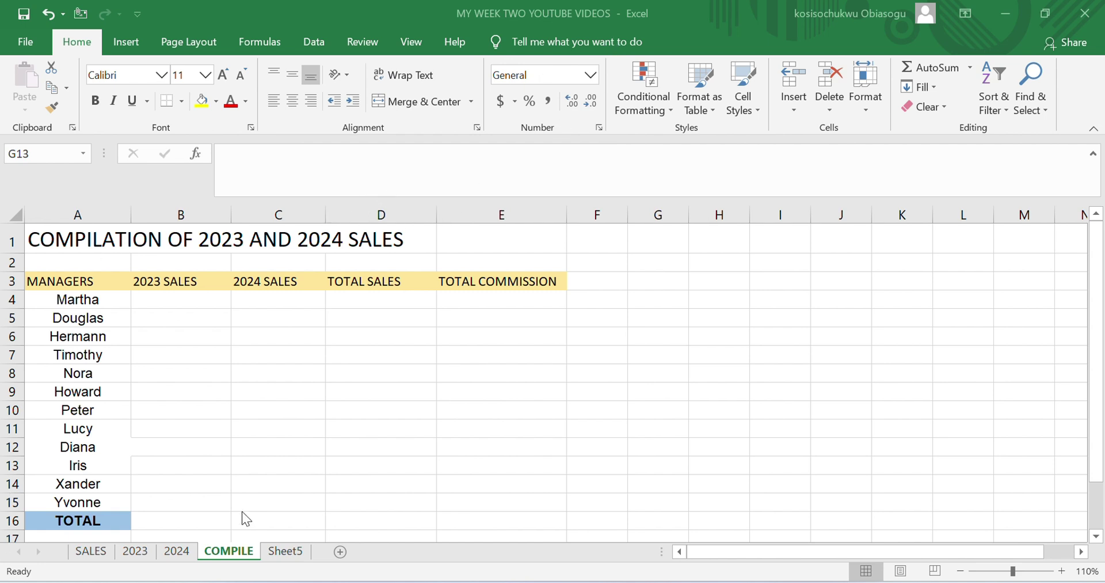
Review the SALES, 2023 and 2024 sheets and the empty COMPILE table that has to be filled
left_click(95, 548)
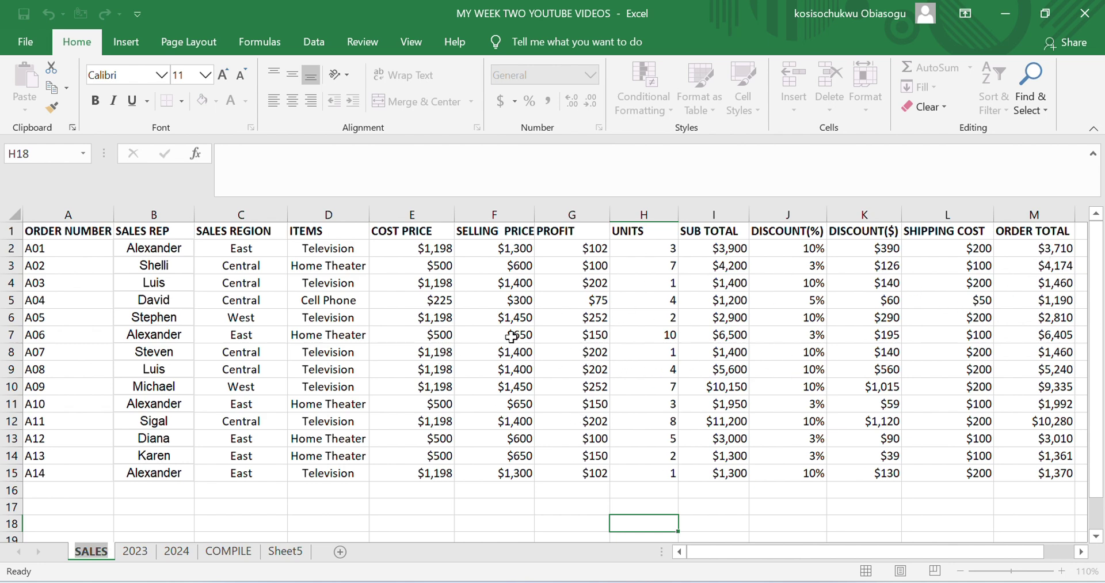
left_click(143, 550)
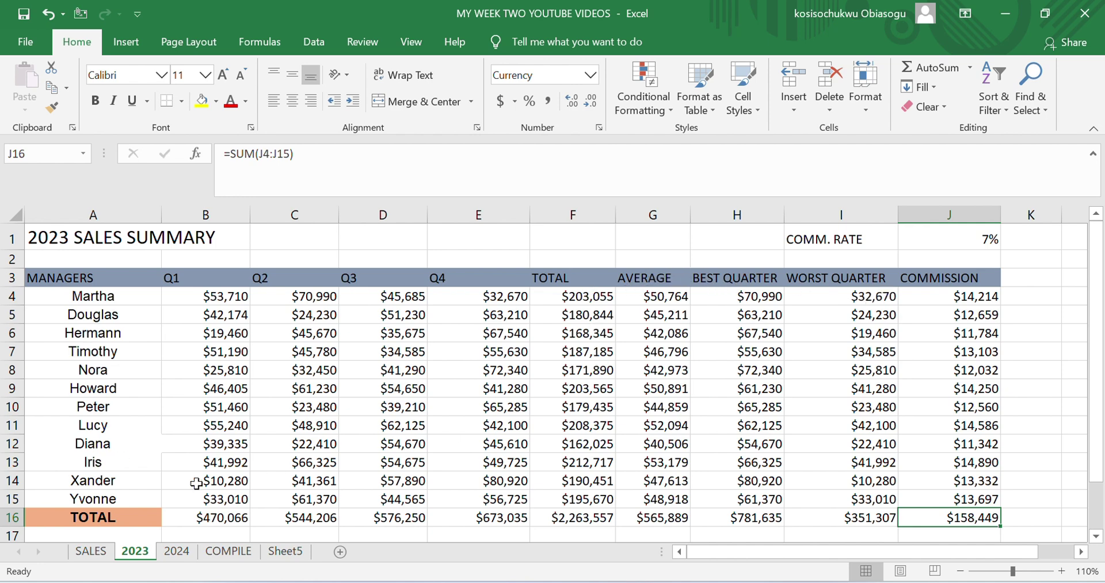
left_click(189, 556)
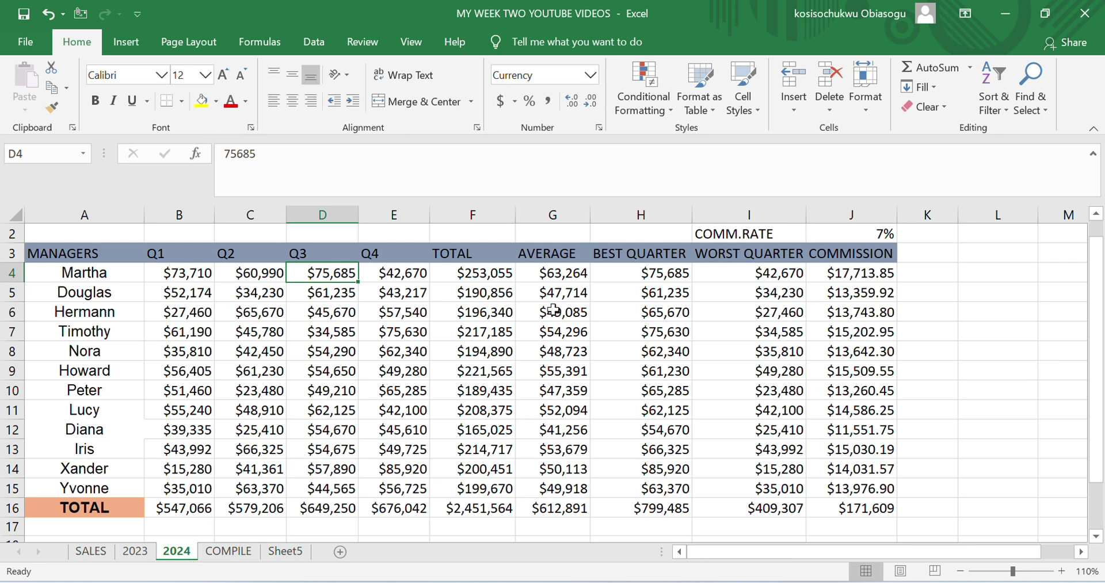
left_click(1097, 217)
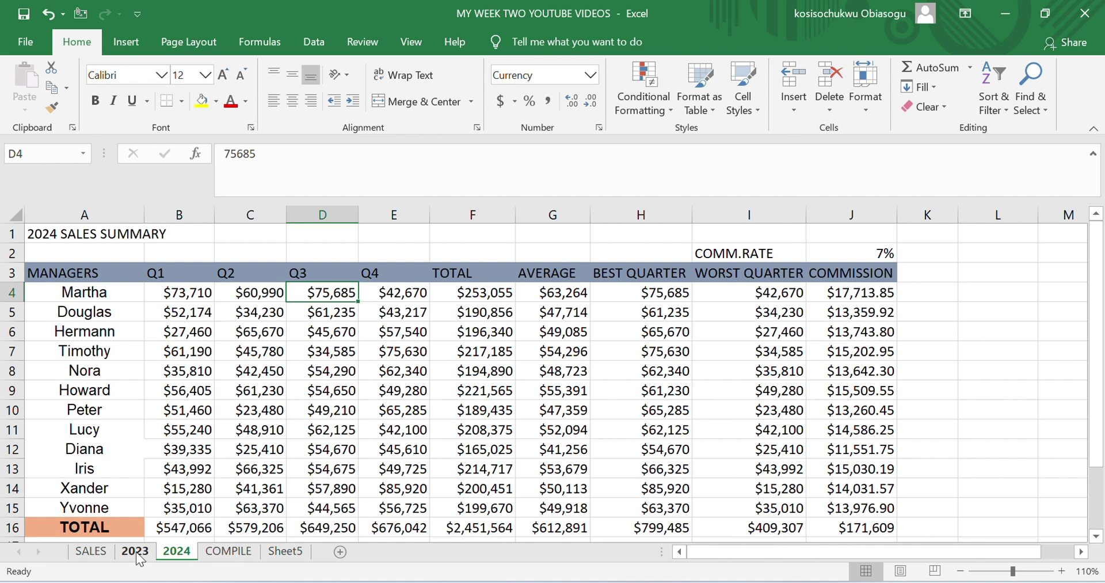
left_click(237, 549)
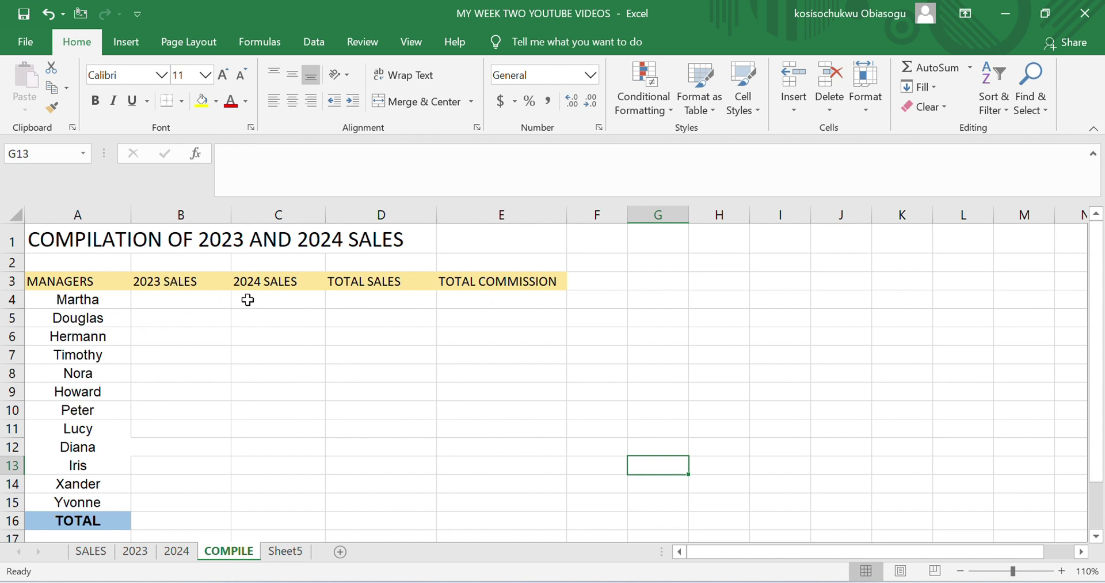
left_click(135, 551)
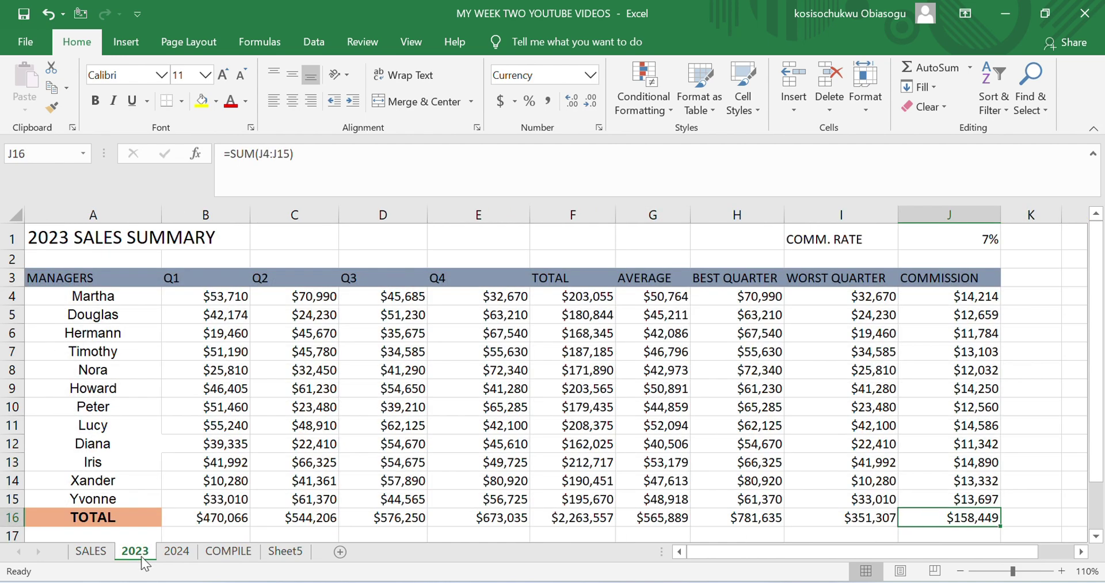
left_click(176, 551)
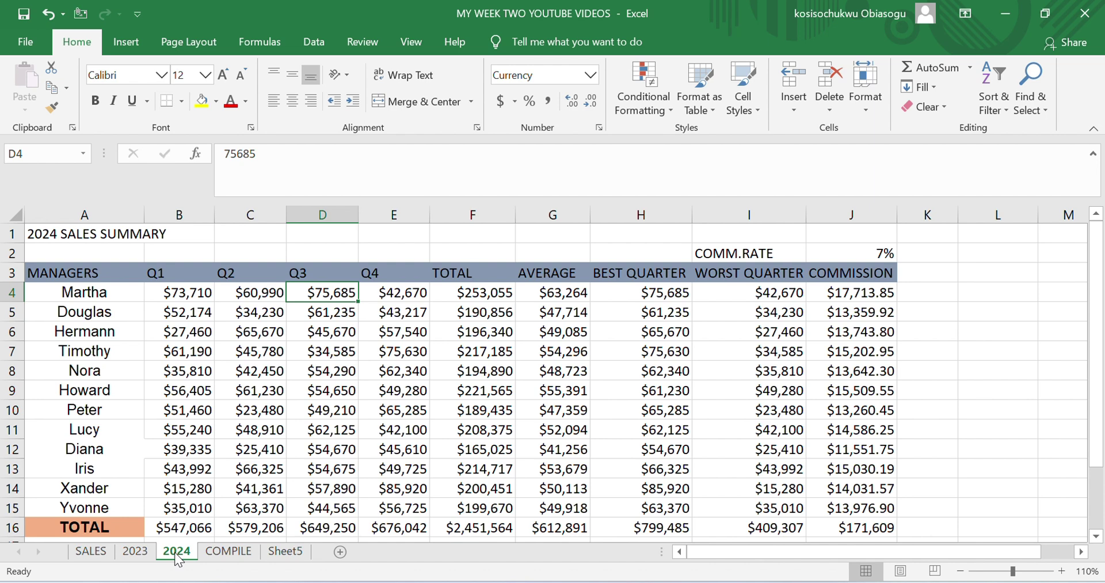
left_click(239, 550)
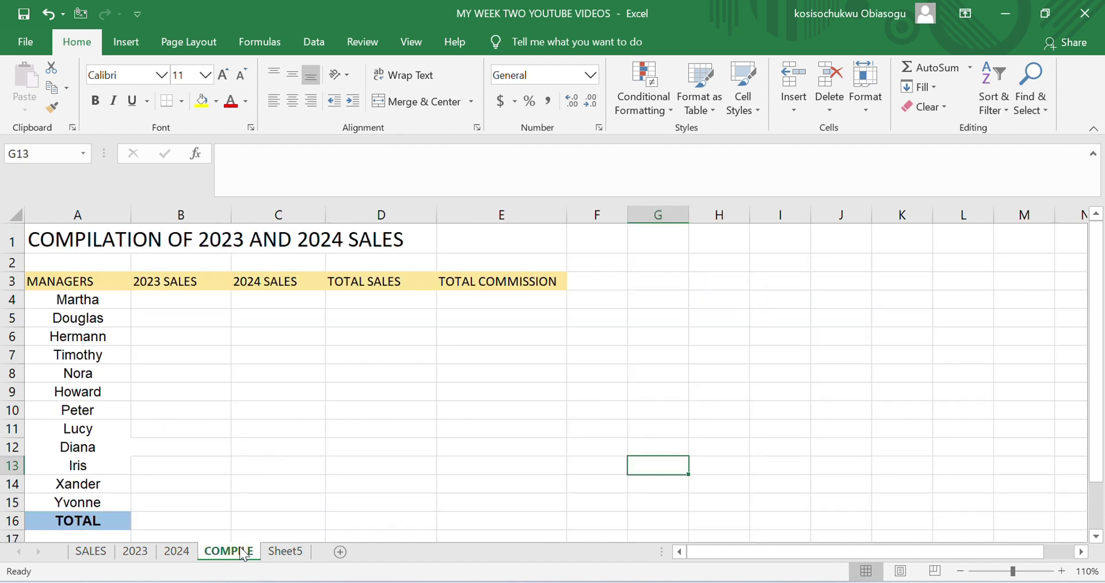
Enter 4 in cell I3 of the COMPILE sheet and link cell B4 to it with =I3
left_click(789, 283)
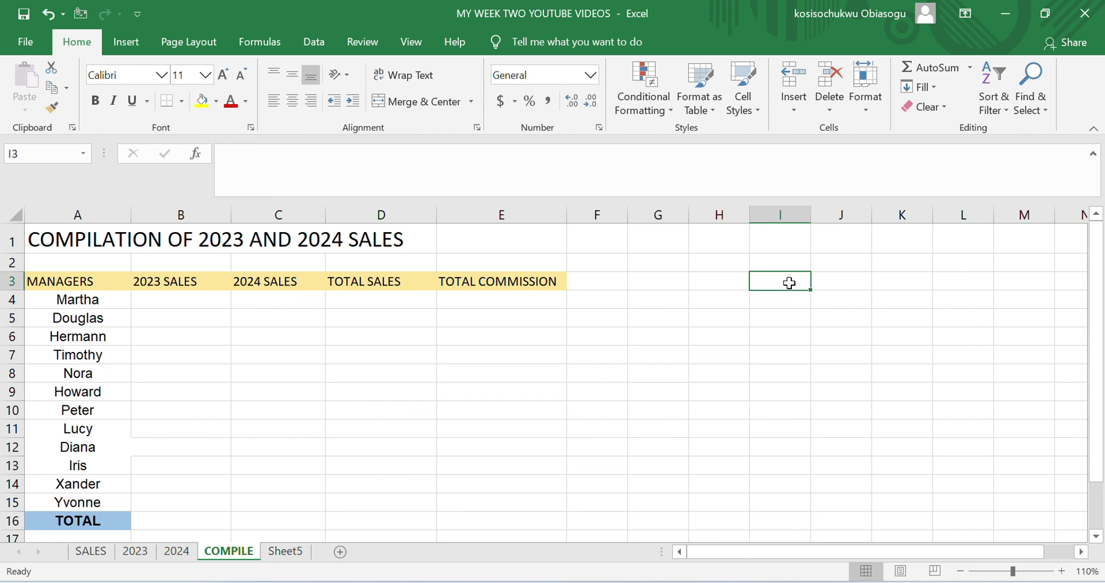
type("4")
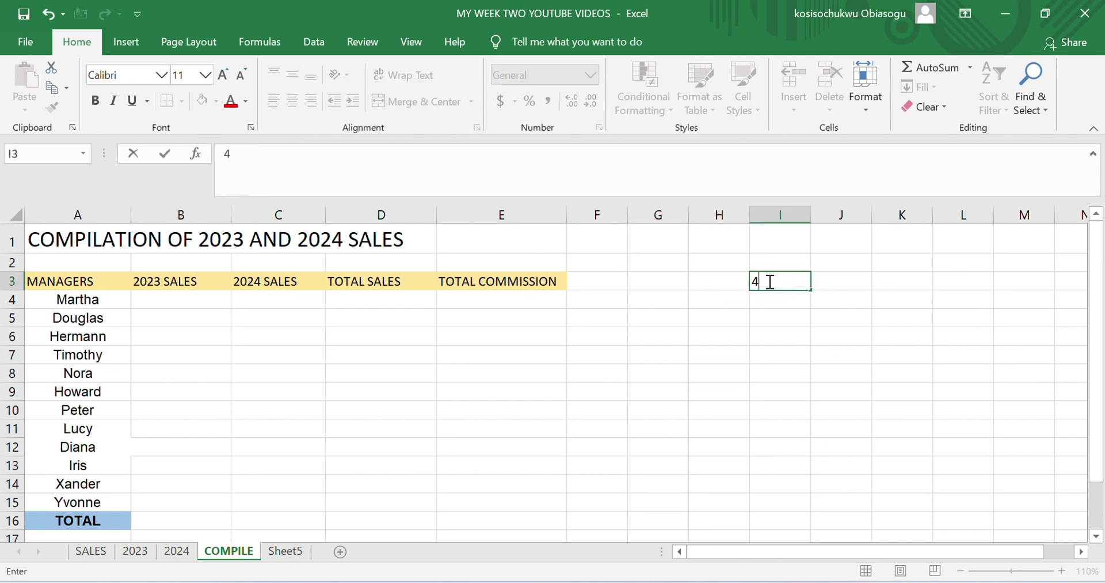
left_click(198, 297)
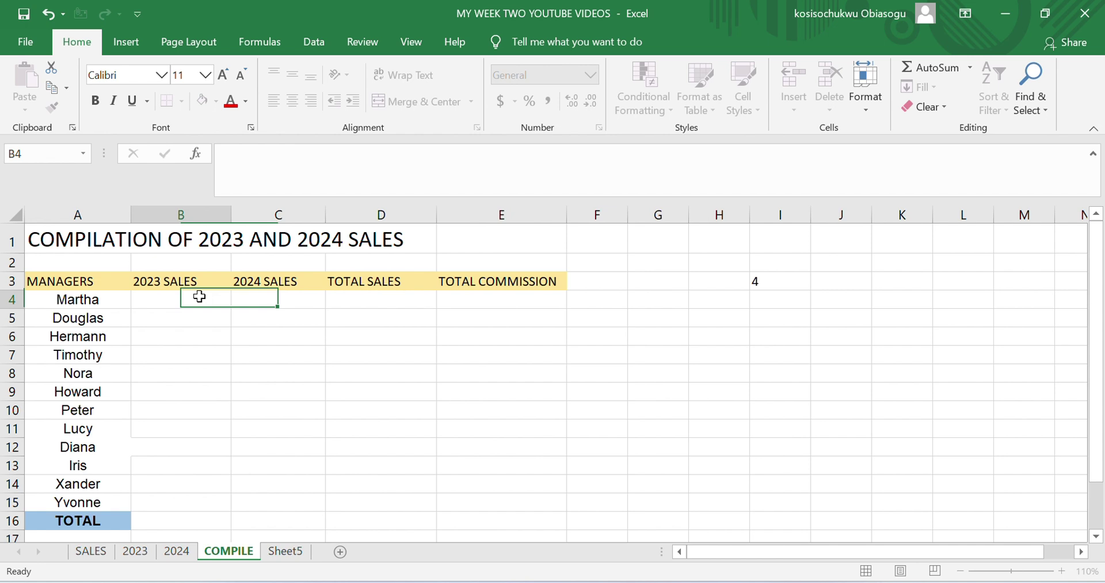
left_click(803, 284)
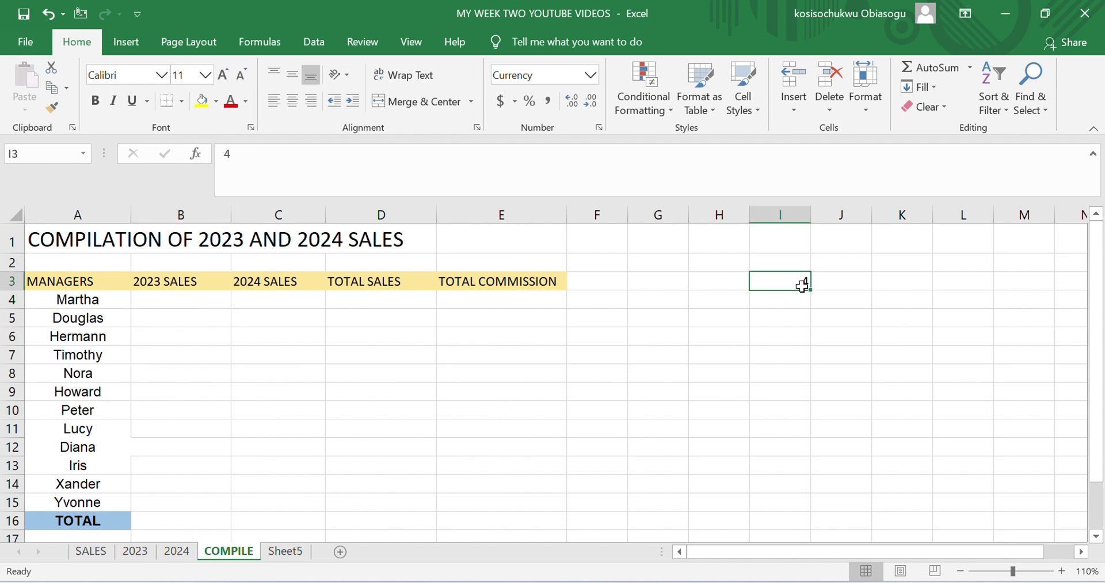
left_click(199, 299)
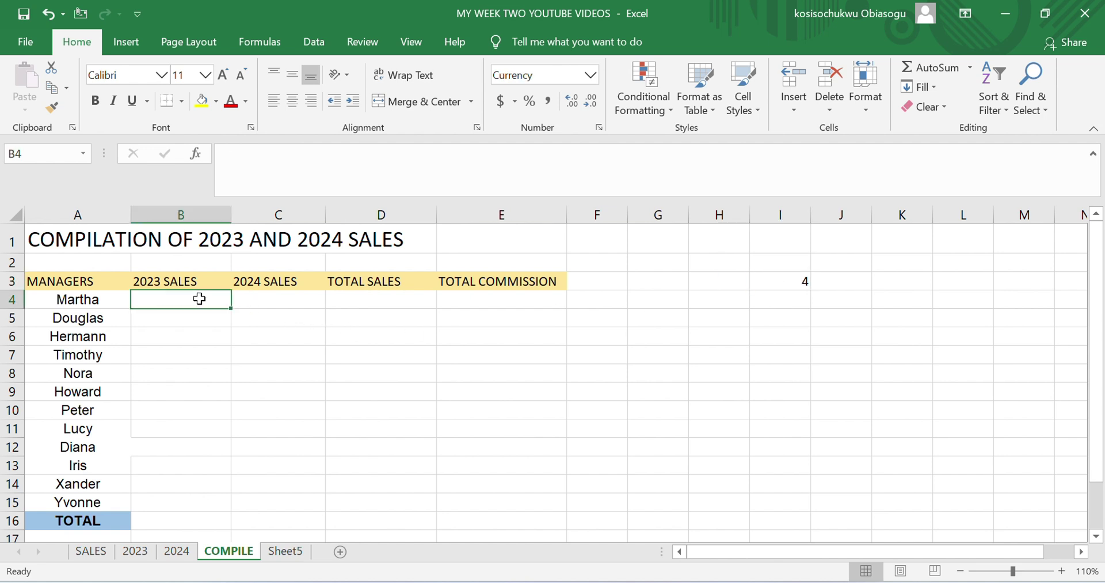
type("=")
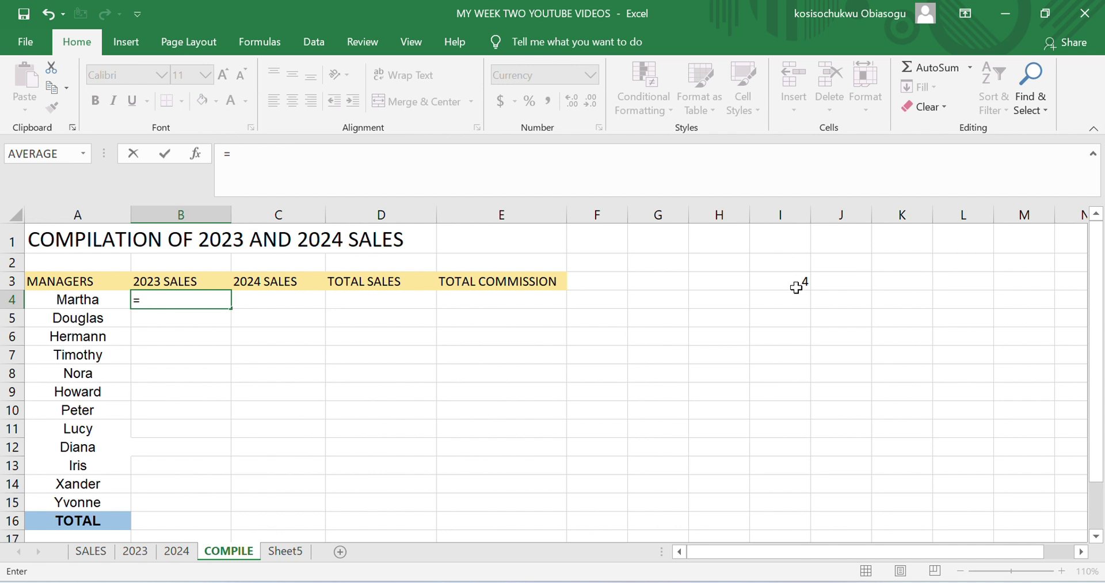
left_click(798, 286)
key("Return")
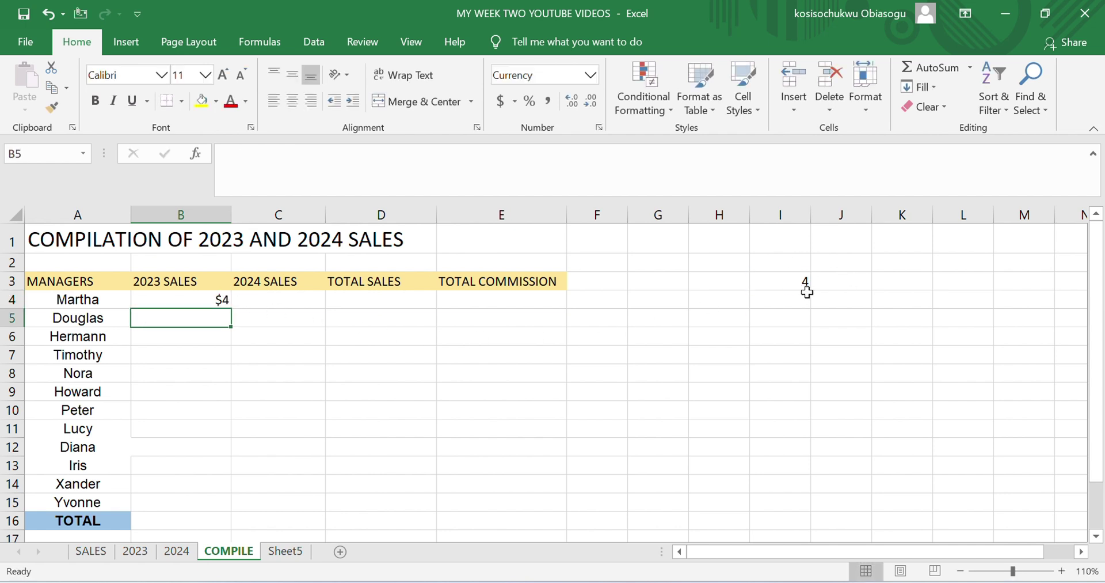
left_click(209, 301)
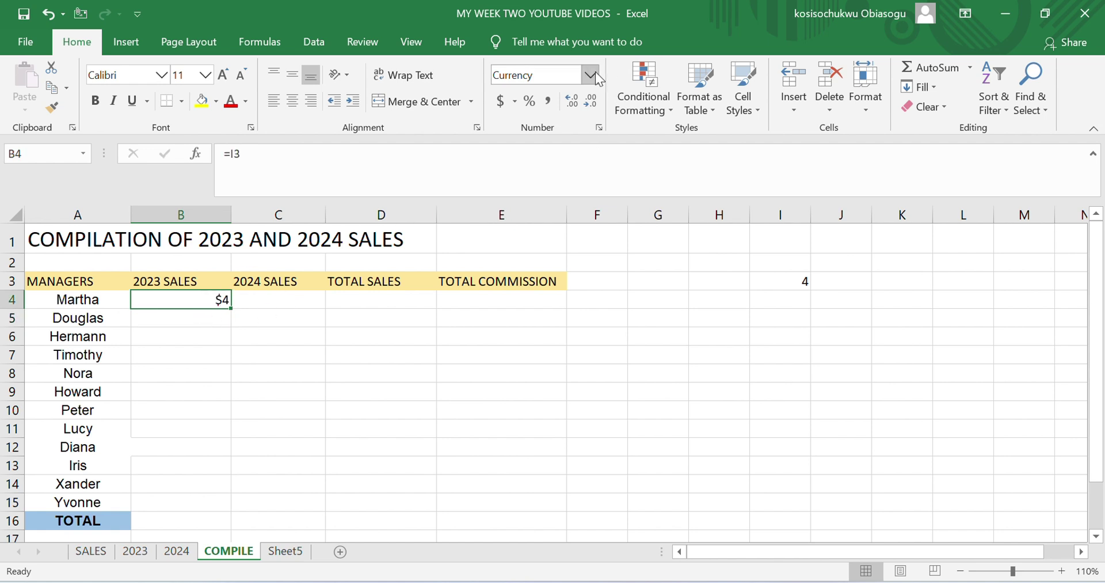
Clear the test value from cell I3 and the test link from cell B4
left_click(809, 285)
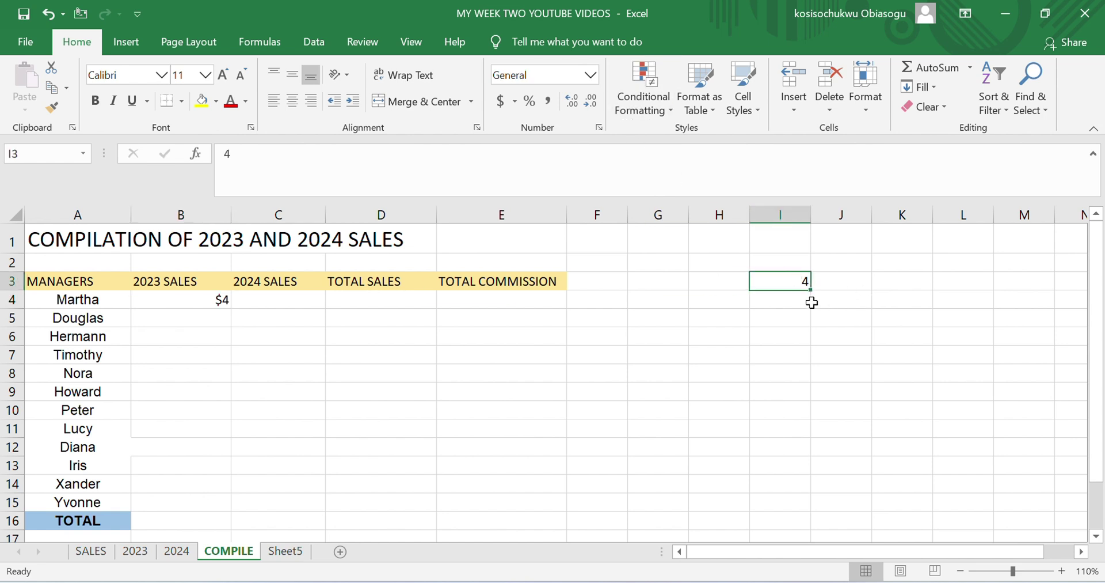
key("BackSpace")
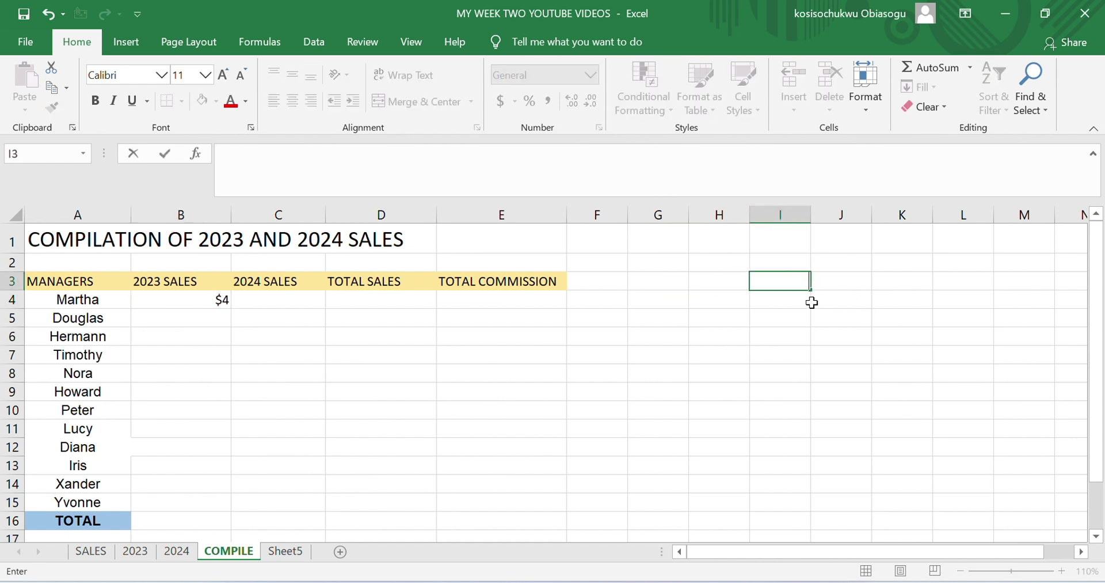
left_click(212, 300)
key("BackSpace")
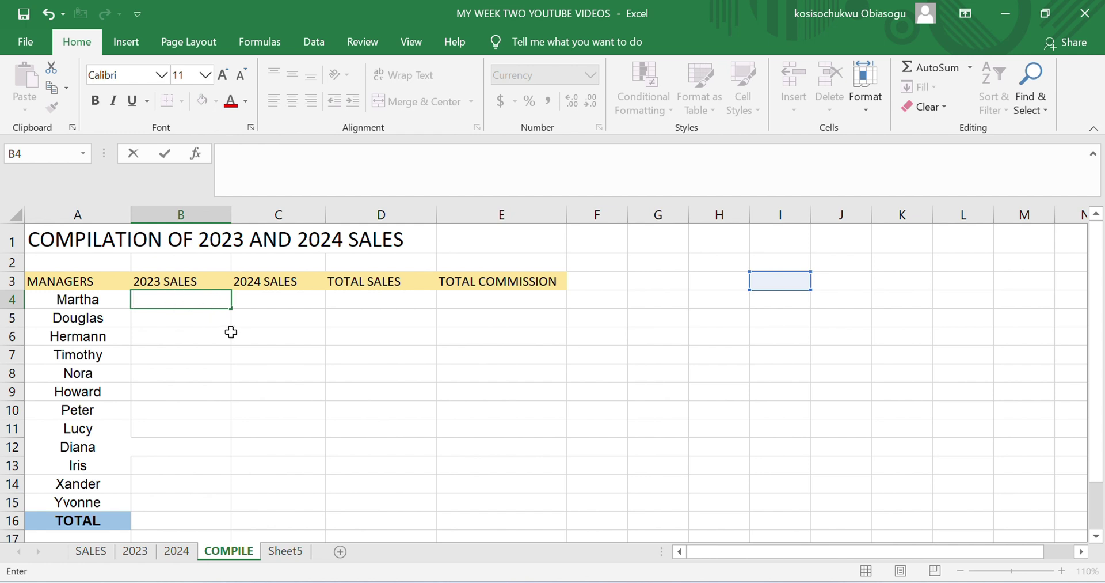
Link cell B4 to the first manager's yearly total on the 2023 sheet with ='2023'!F4
type("=")
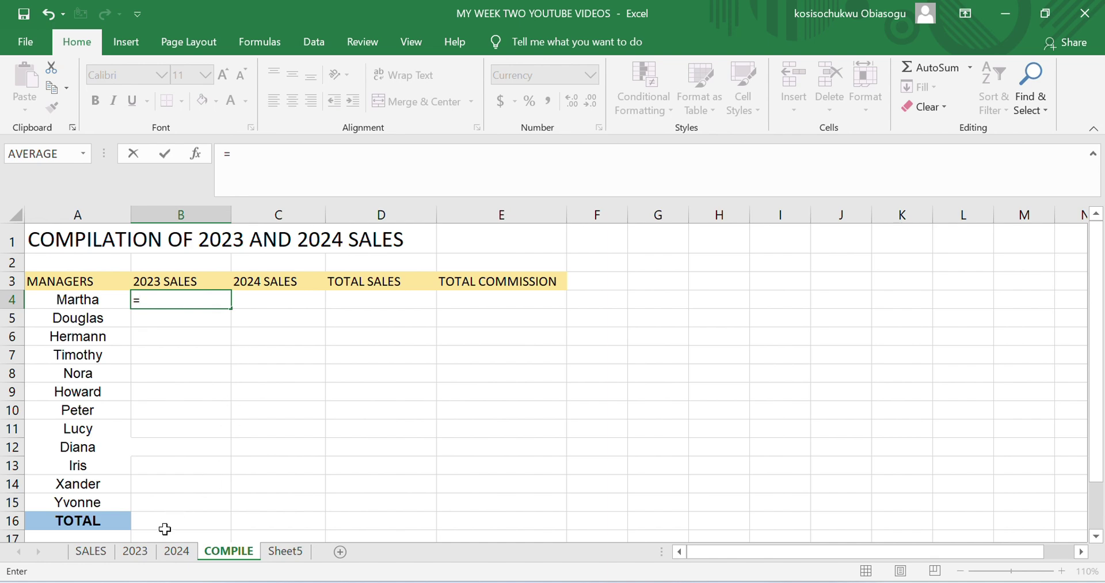
left_click(136, 553)
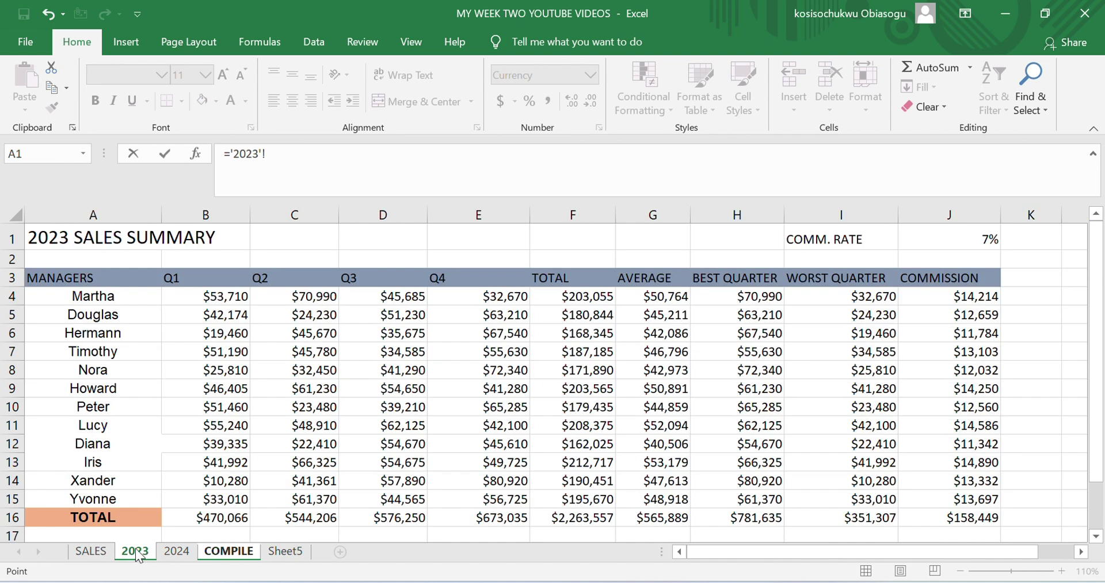
left_click(605, 298)
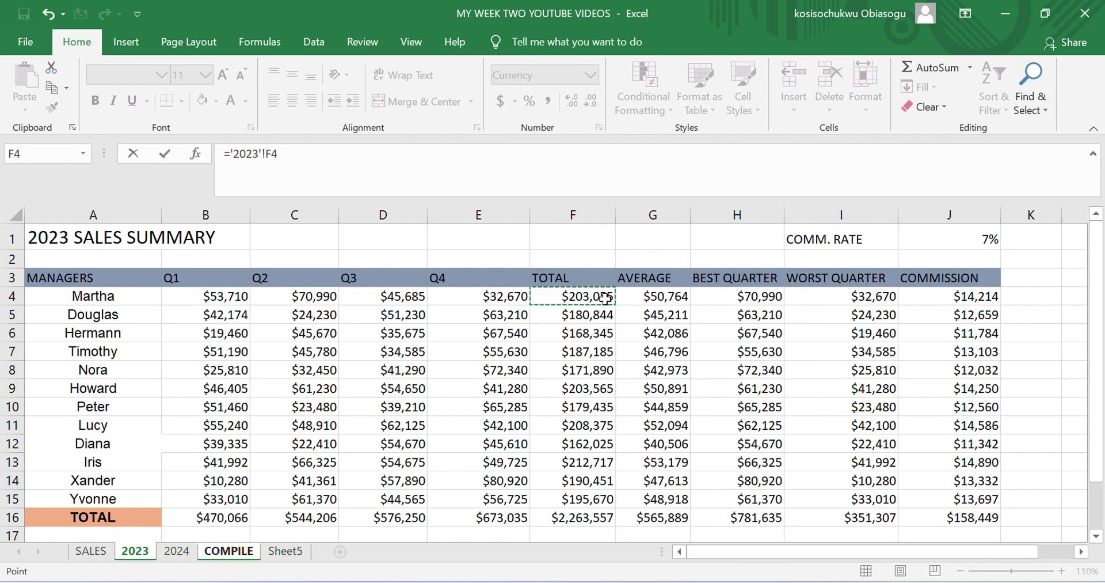
key("Return")
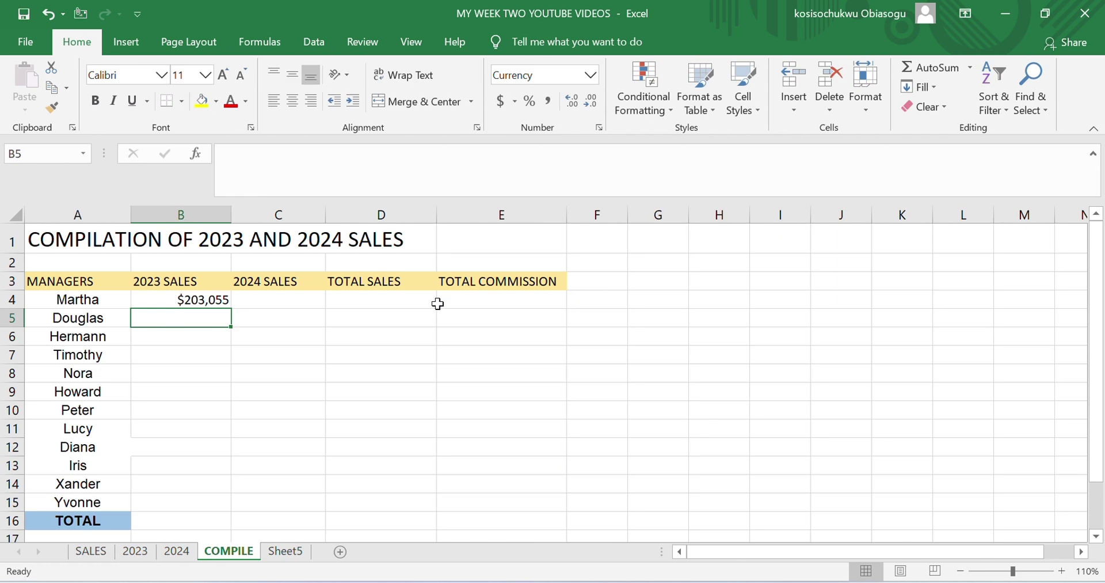
left_click(217, 304)
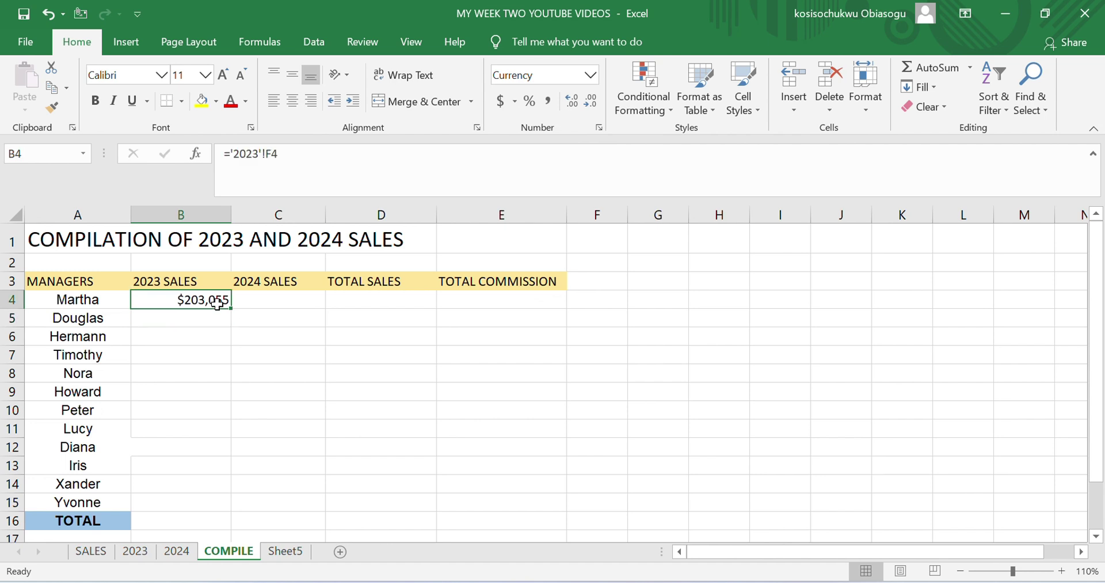
Link cell C4 to the first manager's yearly total with ='2024'!F4 and compare its formula with the one in B4
left_click(272, 297)
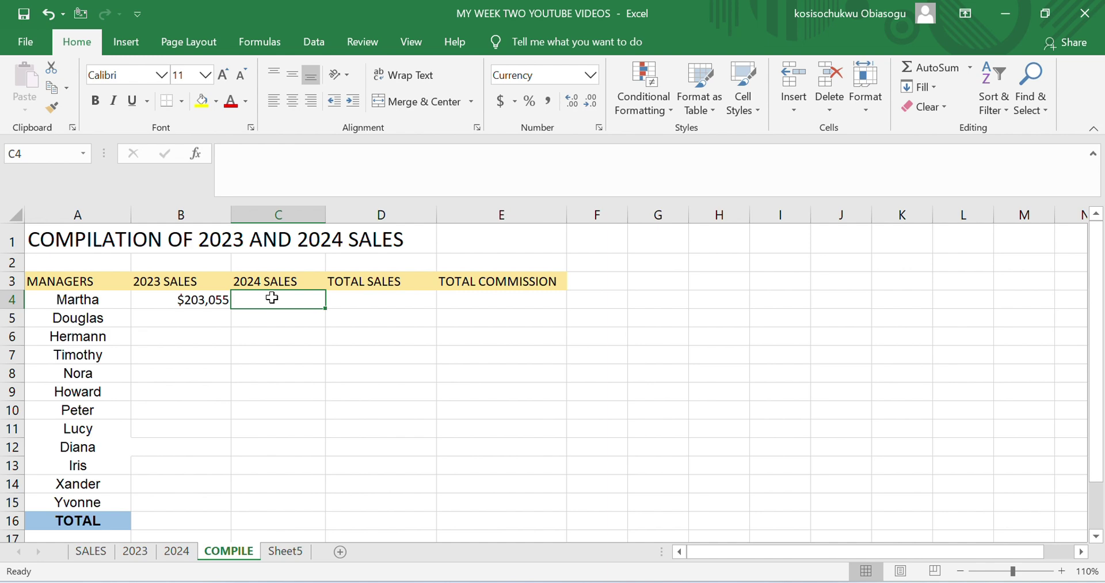
type("=")
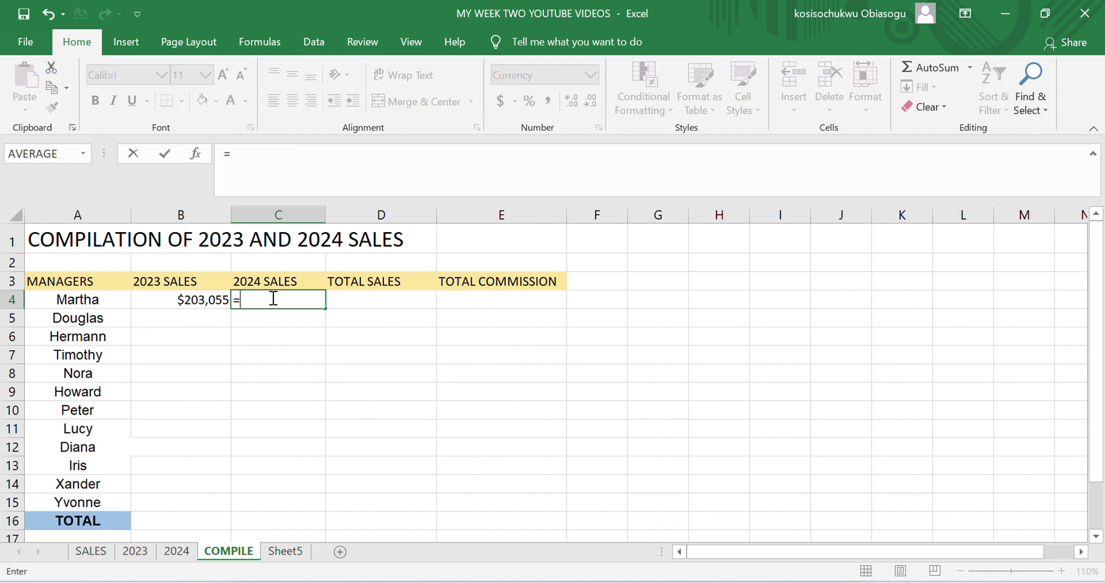
left_click(193, 552)
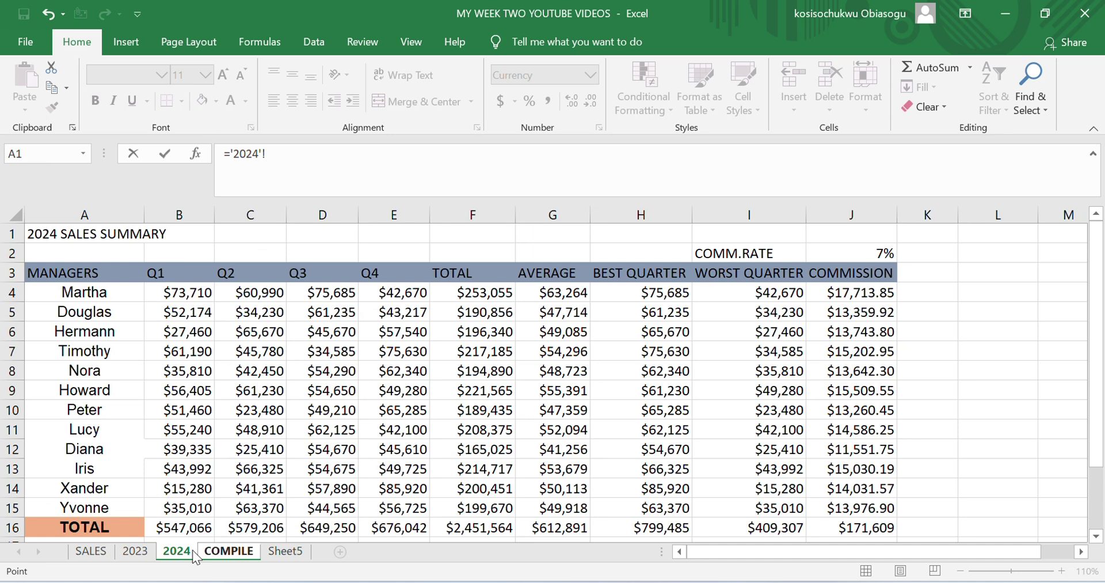
left_click(499, 292)
key("Return")
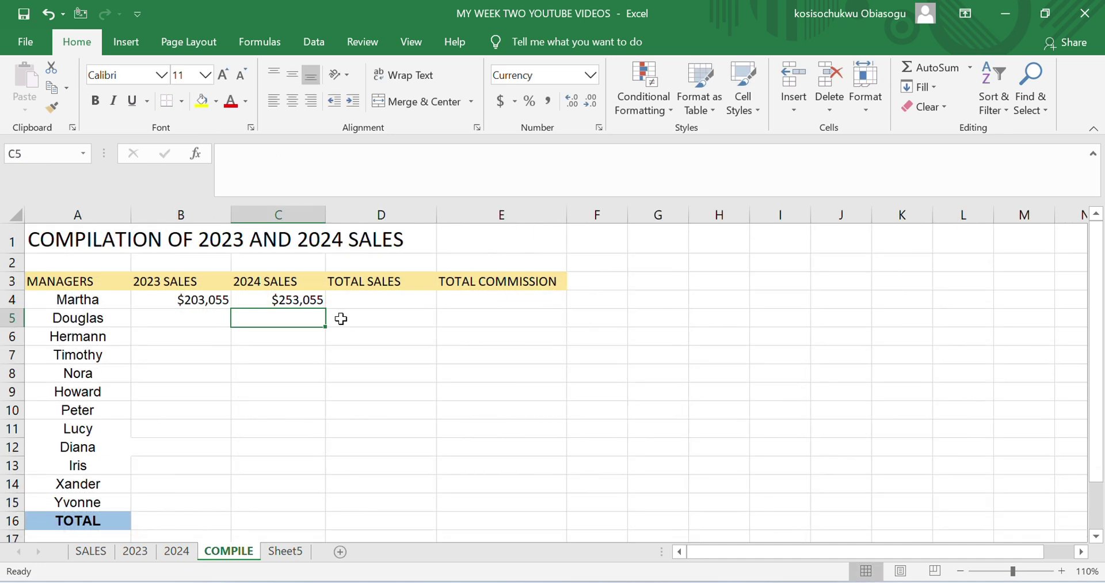
left_click(325, 304)
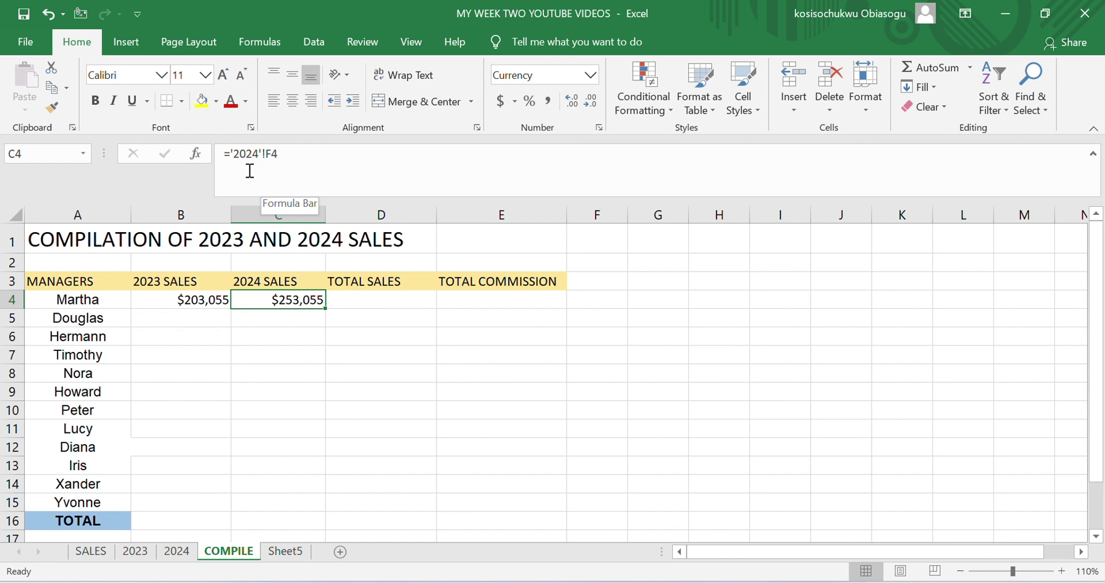
left_click(206, 298)
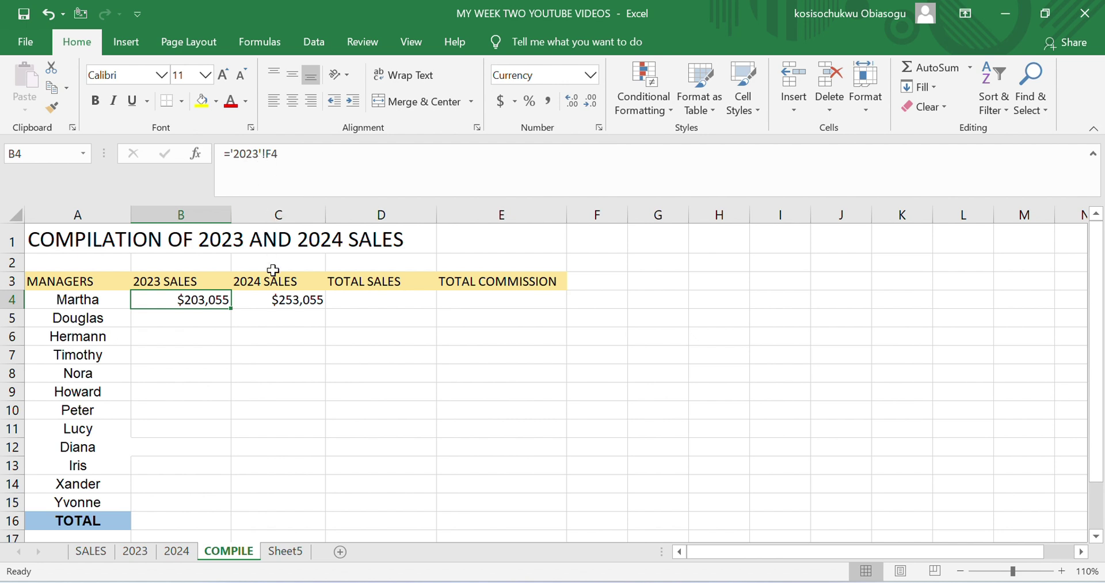
left_click(285, 310)
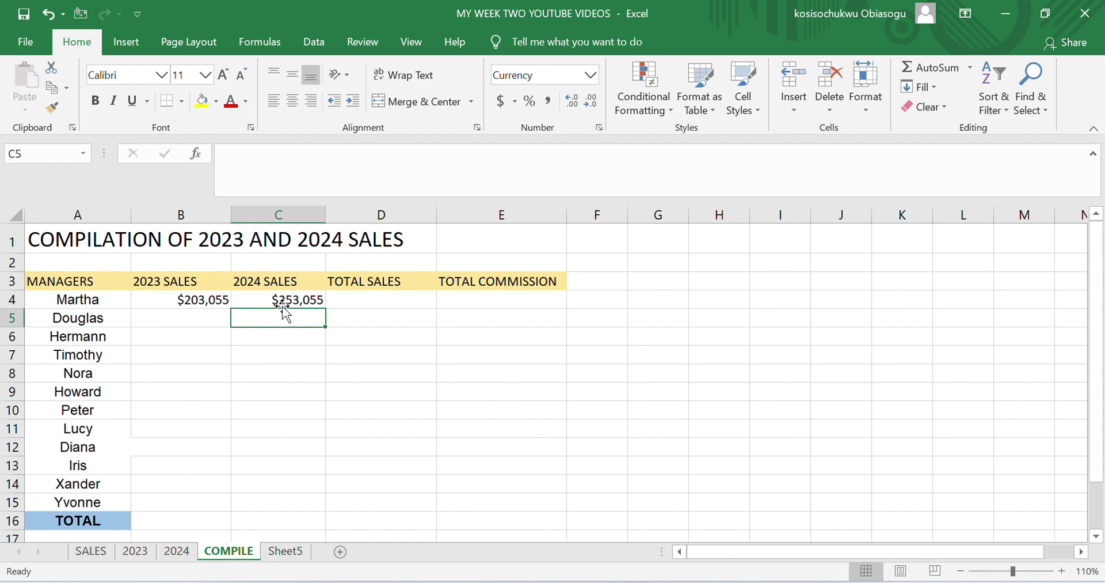
left_click(286, 303)
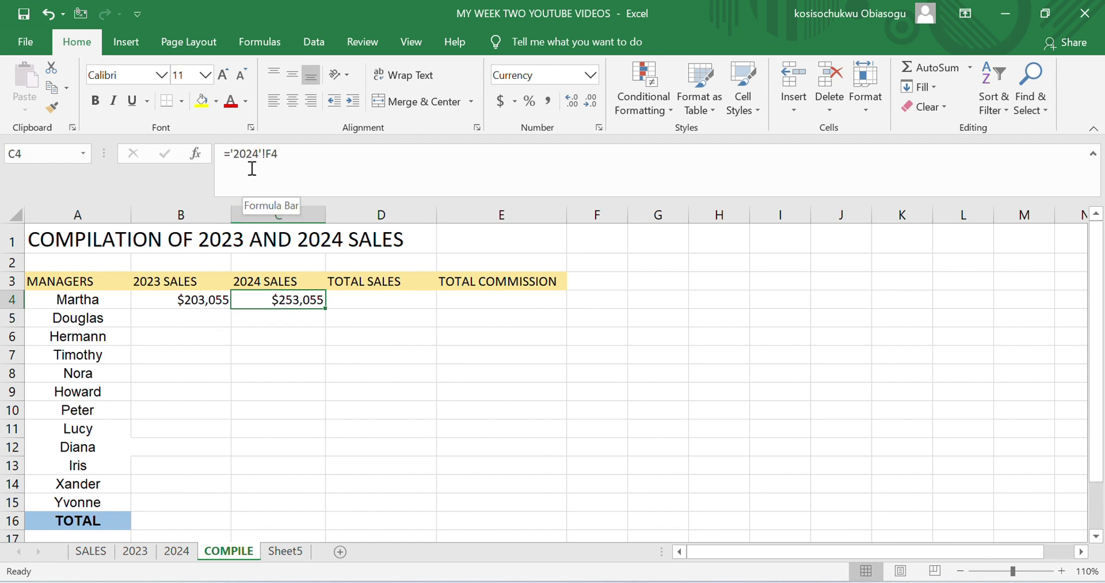
Fill the 2023 SALES and 2024 SALES link formulas from row 4 down to row 15 for all managers
left_click(200, 298)
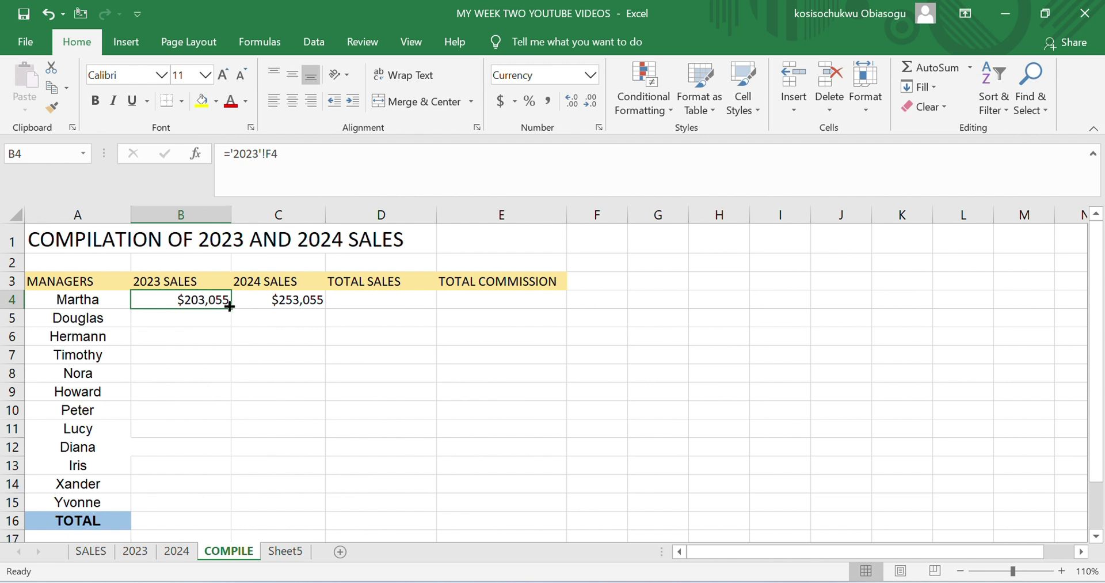
left_click_drag(230, 311, 226, 517)
left_click(300, 299)
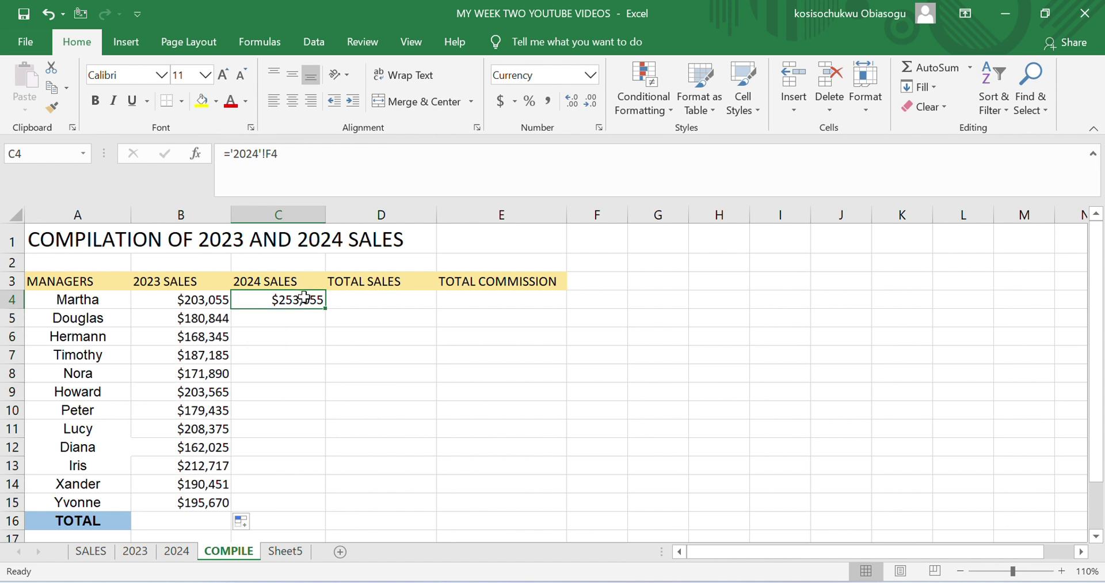
left_click_drag(310, 458, 304, 508)
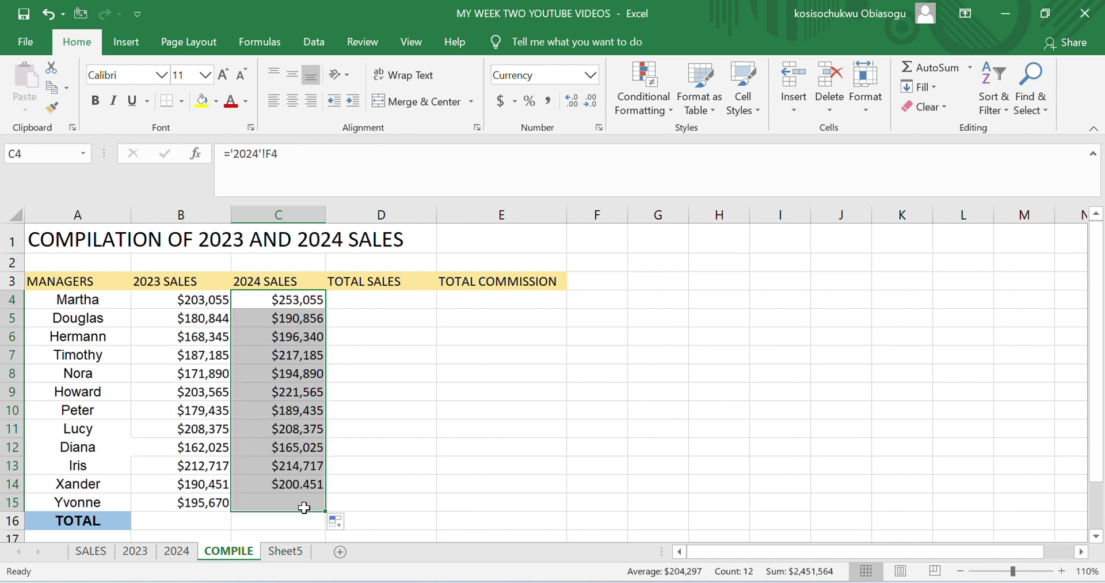
Check the filled link formulas in cells C6, C7 and C8 of the 2024 SALES column
left_click(306, 336)
left_click(304, 353)
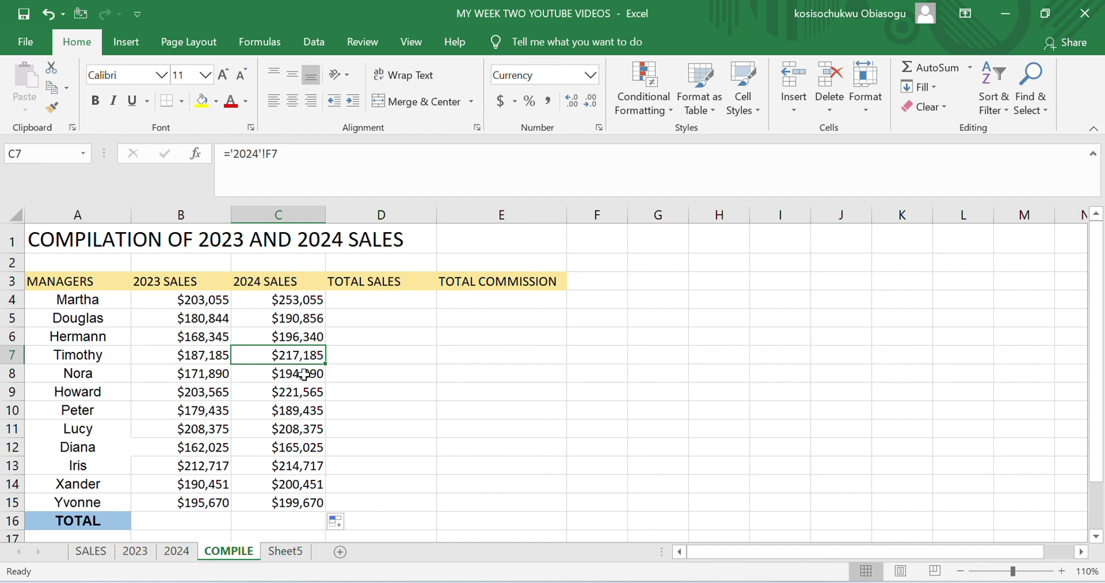
left_click(319, 369)
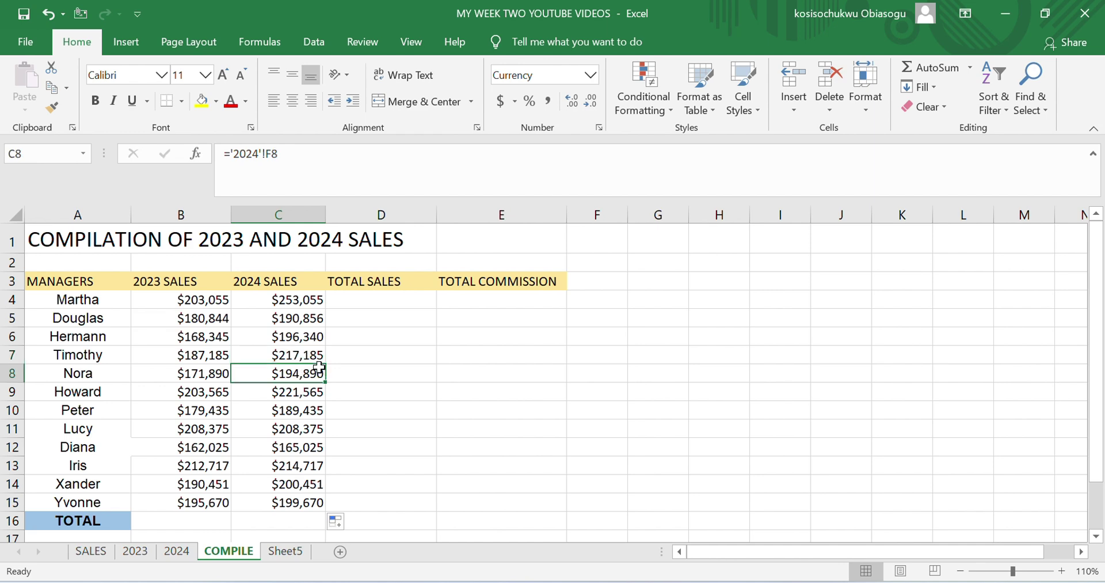
Total the first manager's 2023 and 2024 sales in cell D4 with =SUM(B4:C4)
left_click(369, 301)
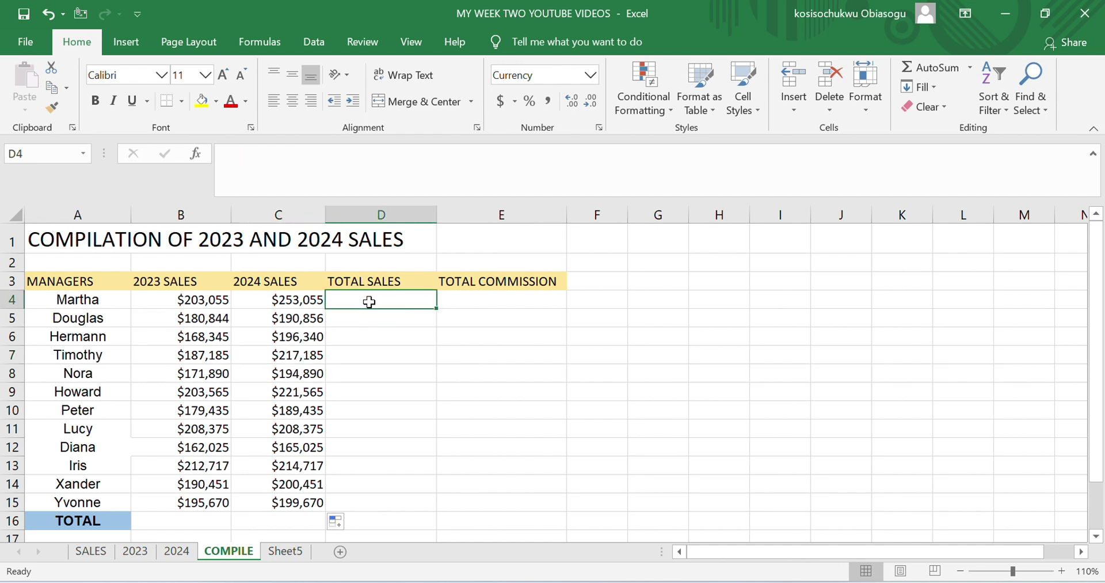
type("=")
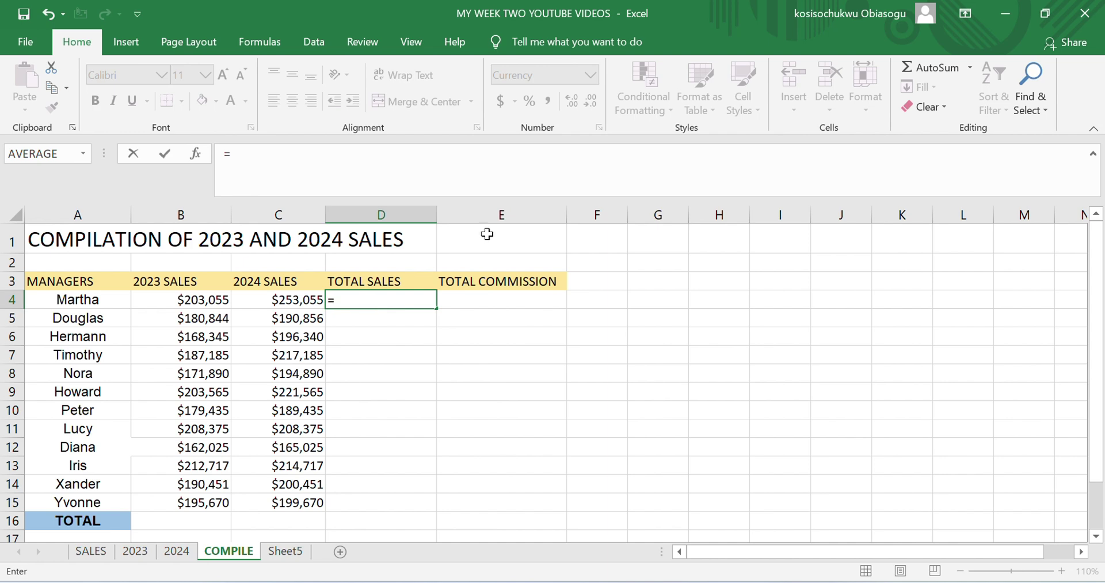
left_click(927, 68)
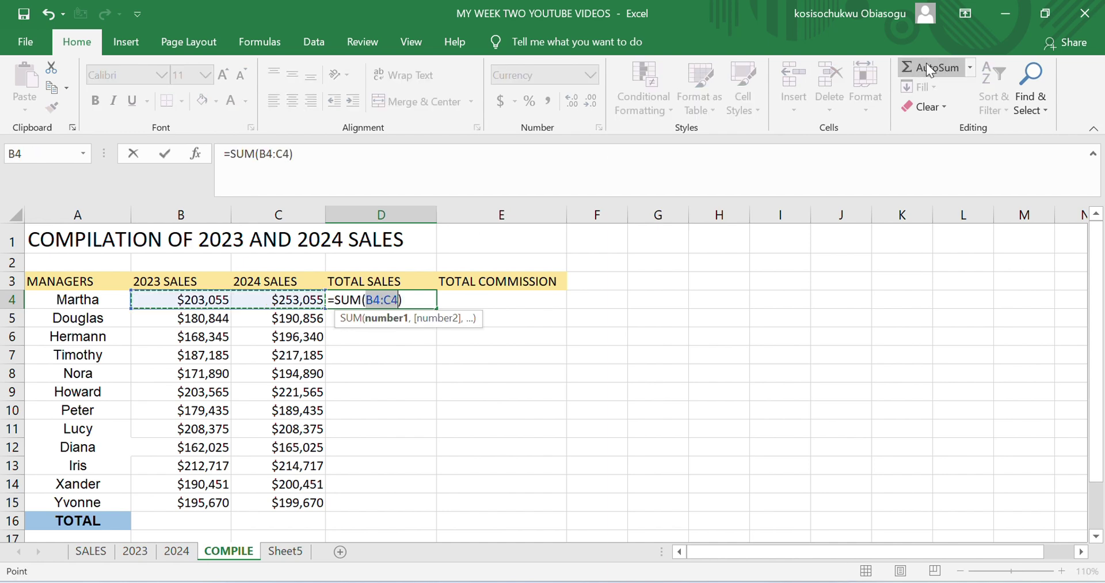
key("Return")
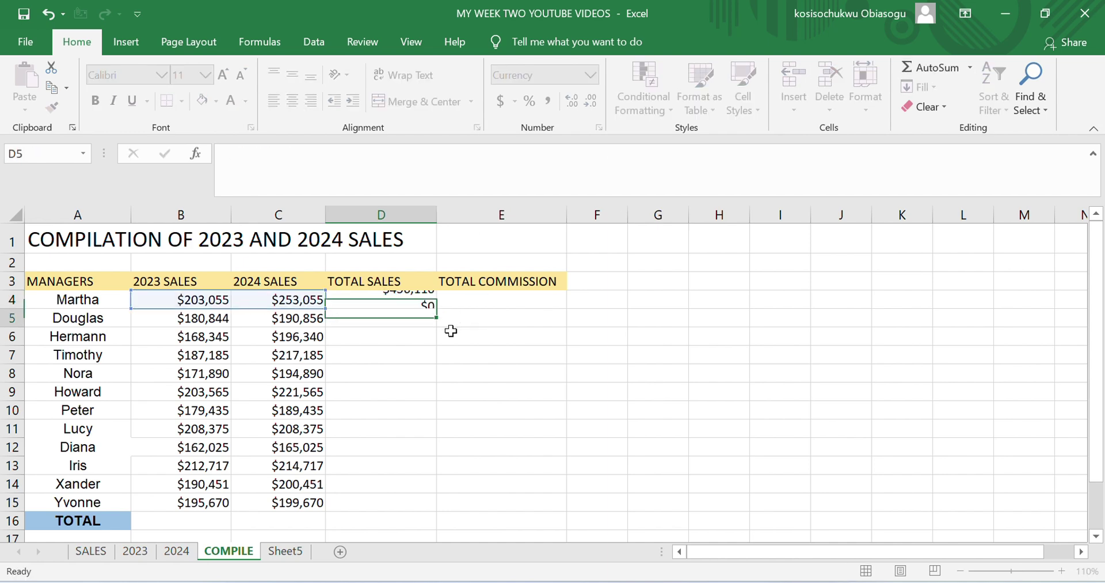
Fill the TOTAL SALES formula from D4 down to D15 and check the copied formula in D8
left_click(418, 301)
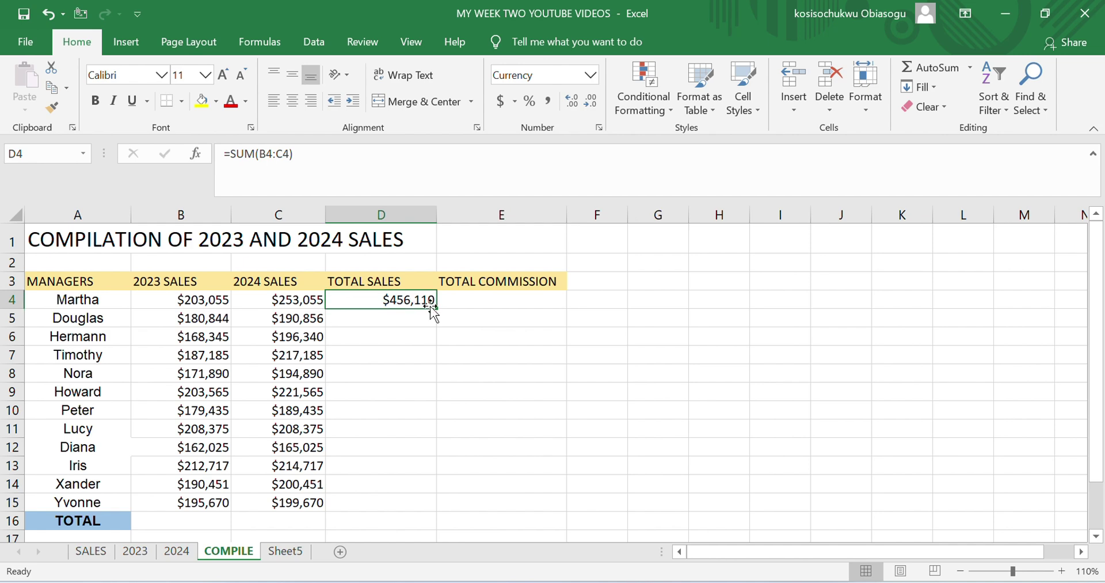
left_click_drag(438, 311, 442, 507)
left_click(395, 372)
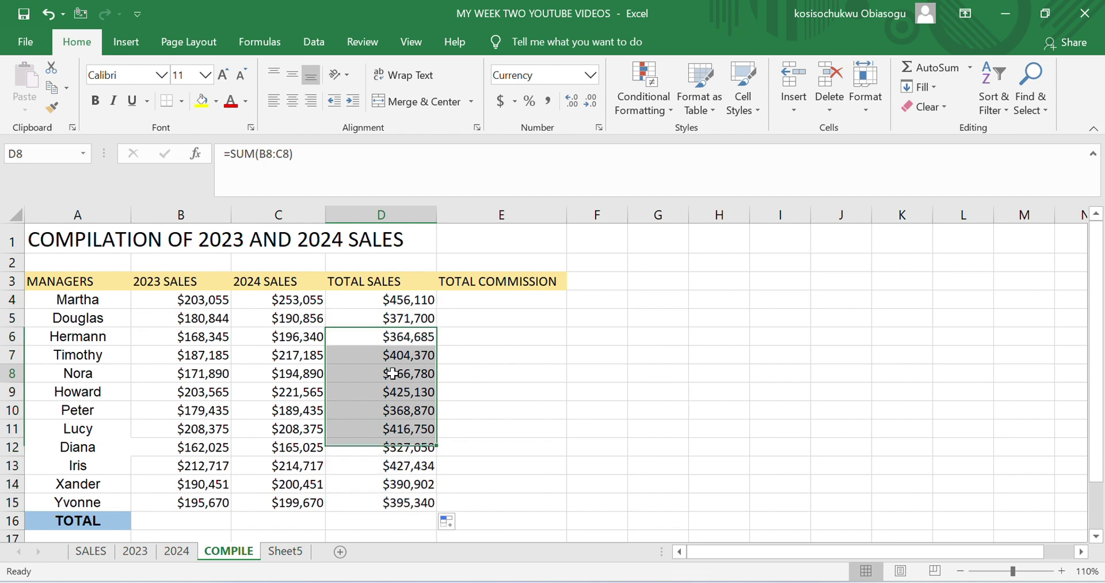
Try the total commission formula ='2023'!J4+'2024'!J4 in cell E4, inspect it, and undo the entry
left_click(467, 300)
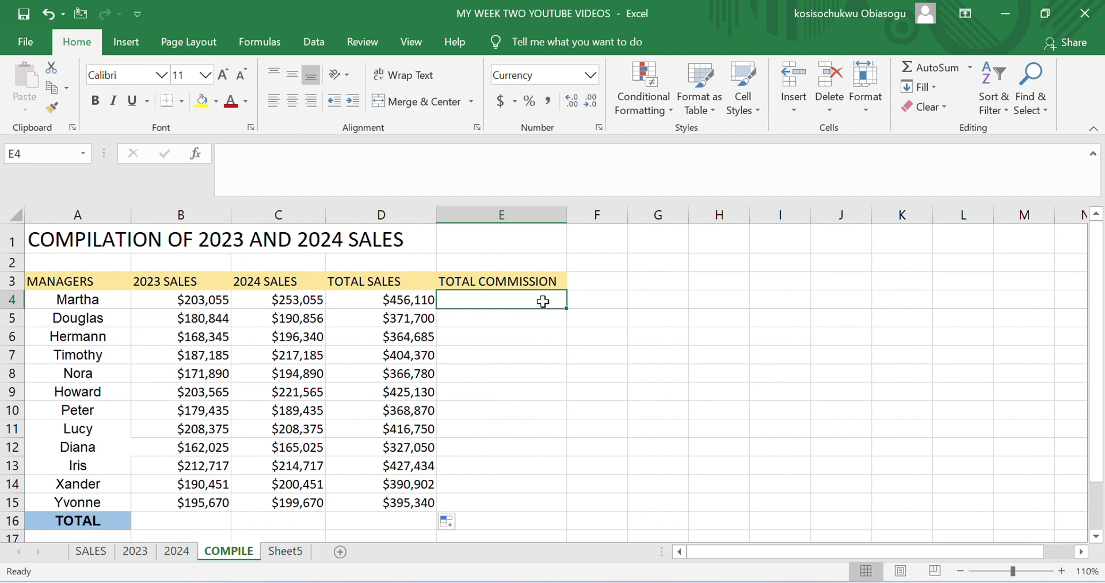
type("=")
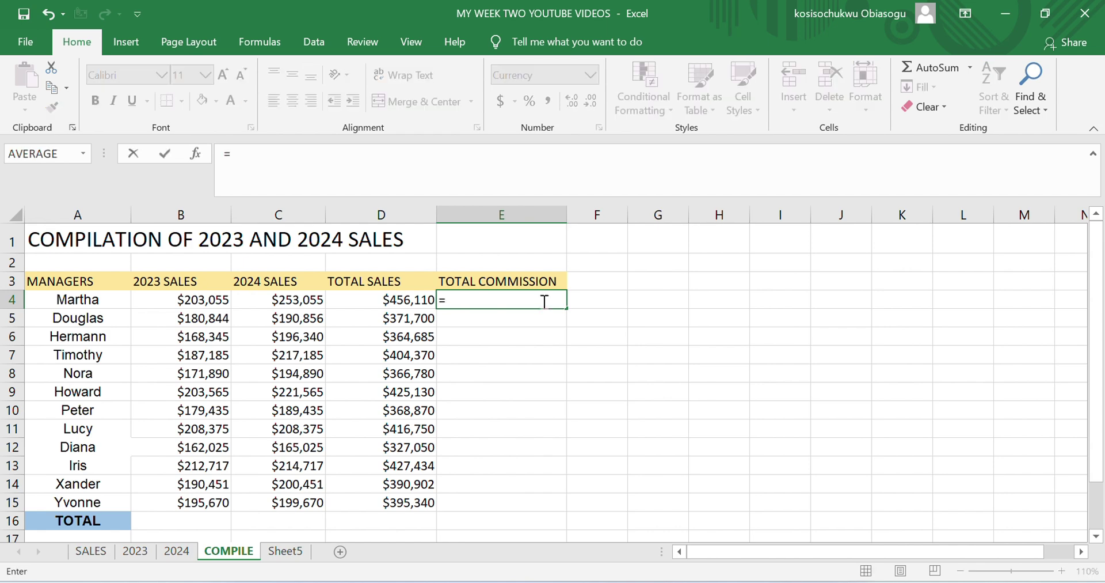
left_click(140, 555)
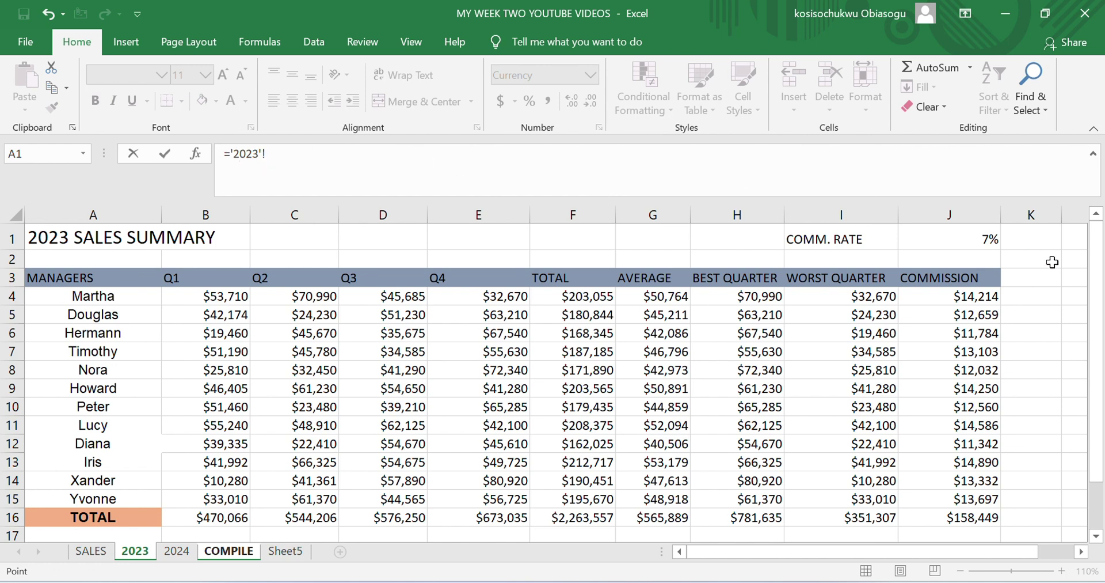
left_click(990, 297)
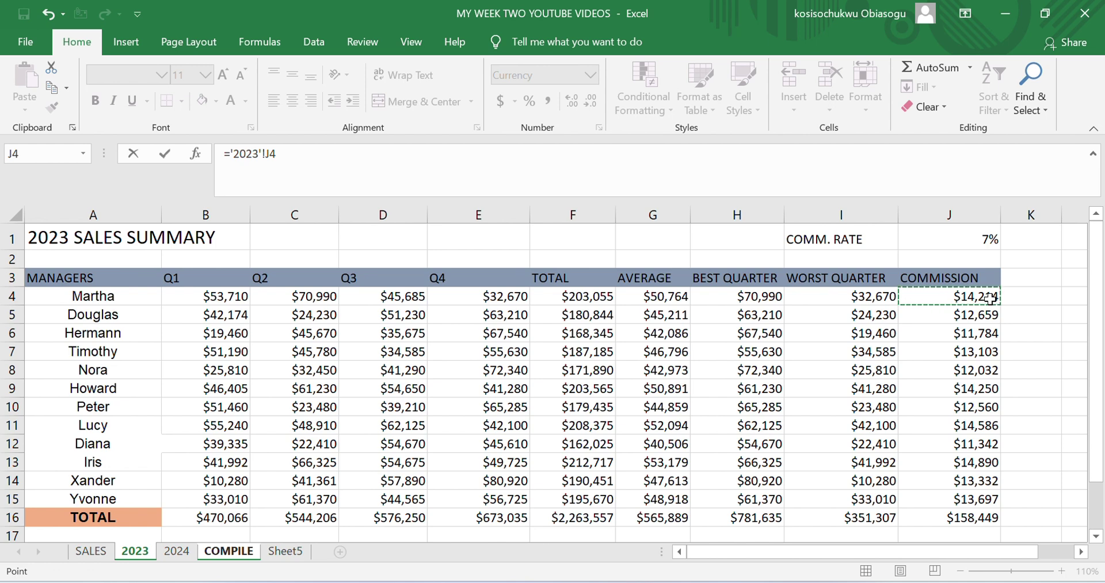
type("+")
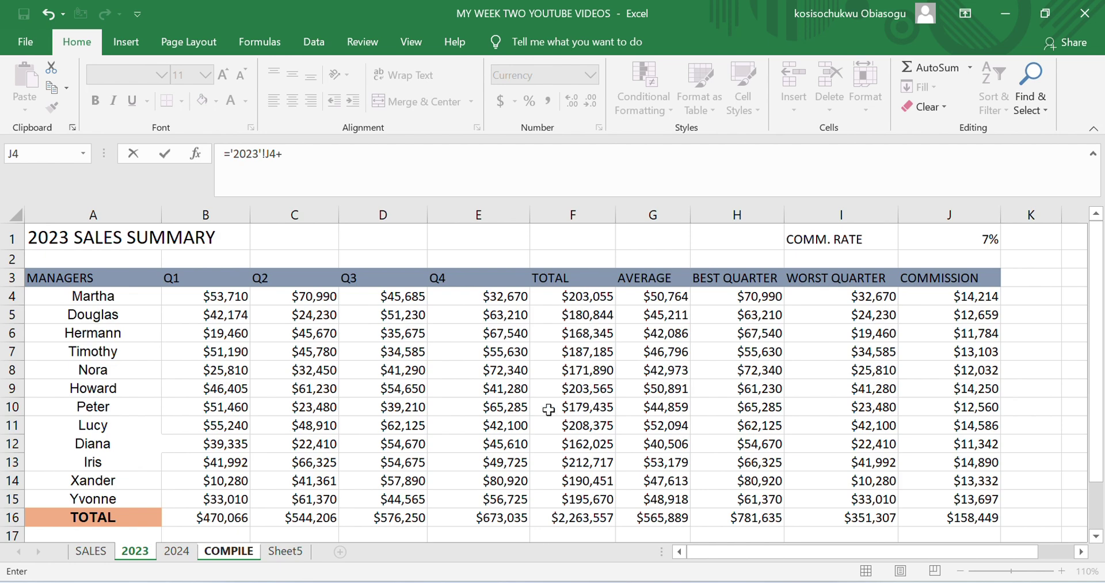
left_click(179, 549)
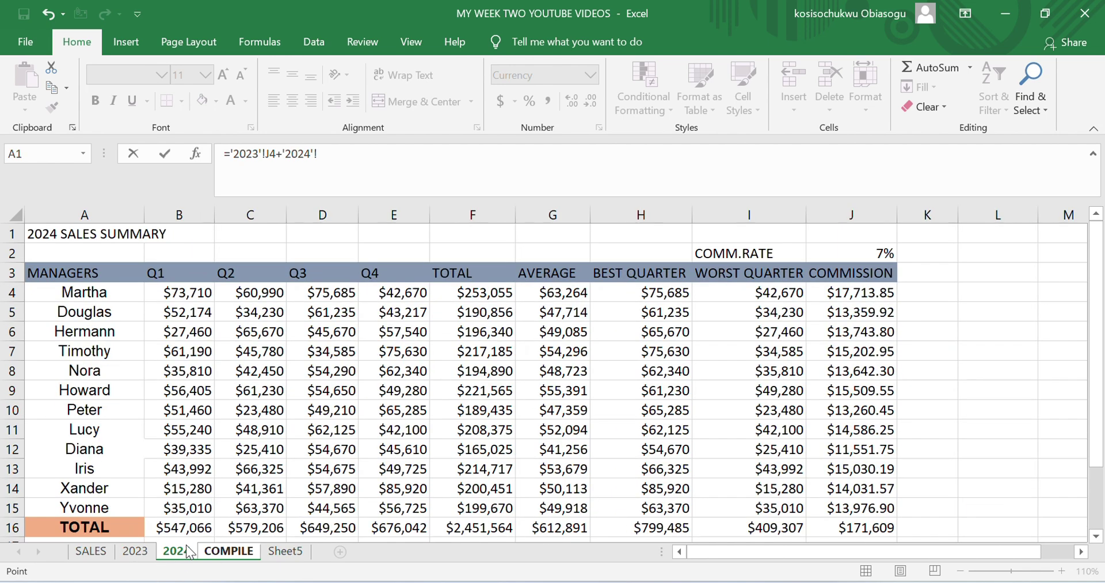
left_click(880, 292)
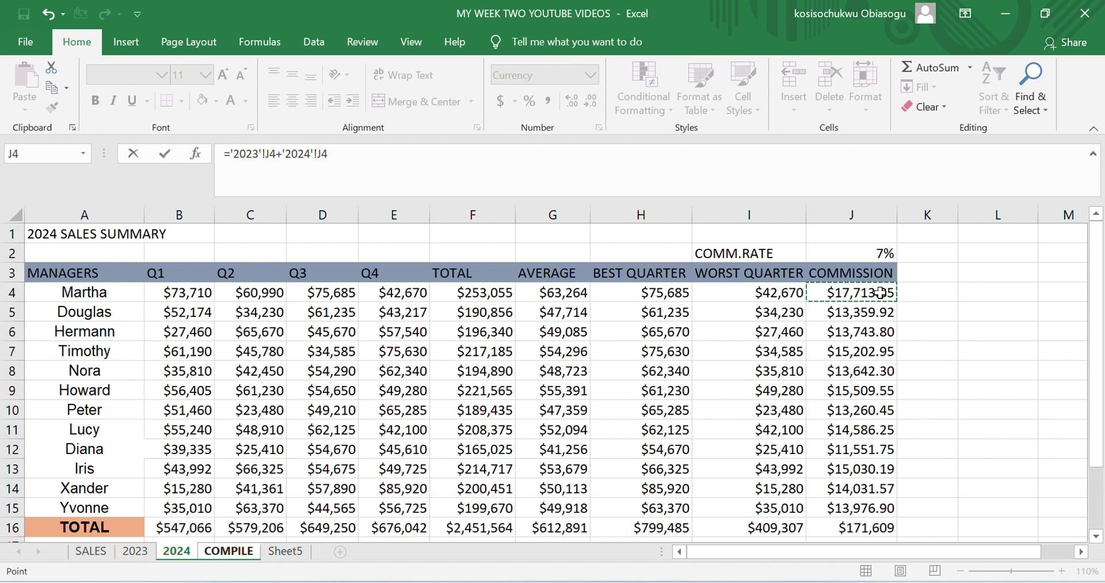
key("Return")
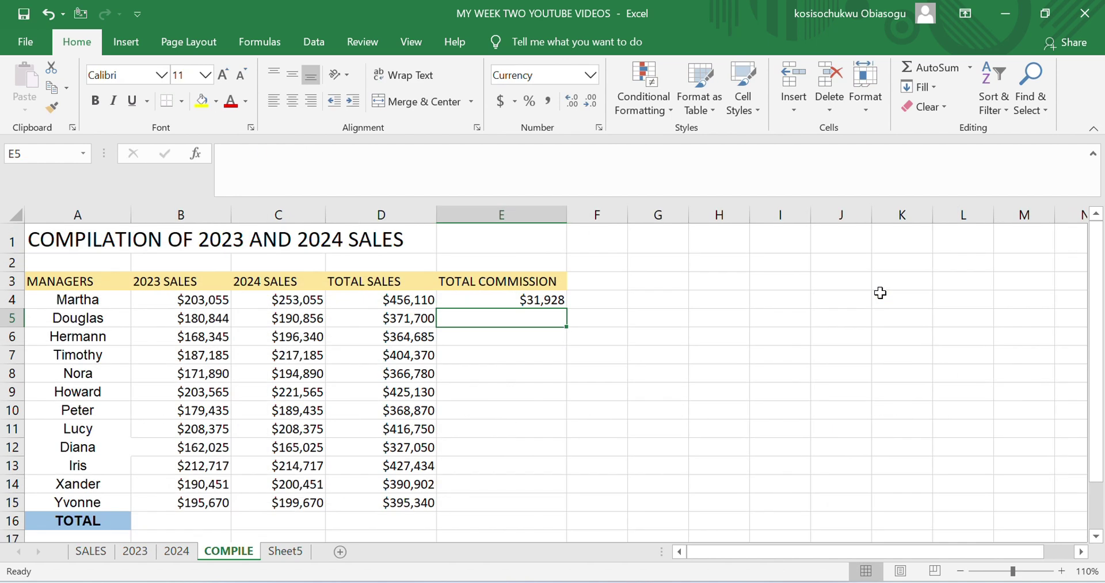
left_click(485, 295)
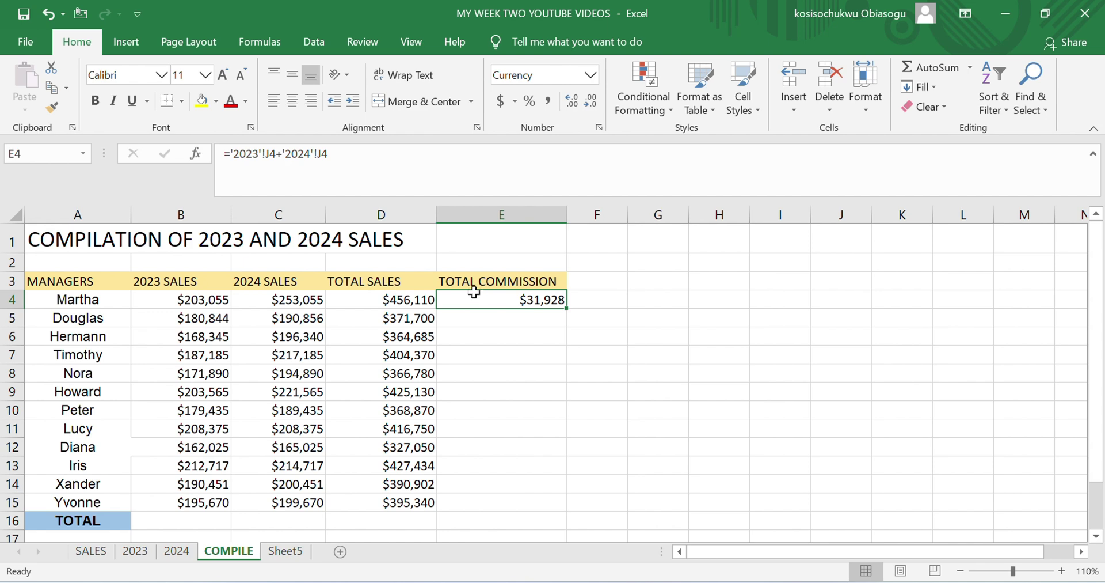
left_click(46, 15)
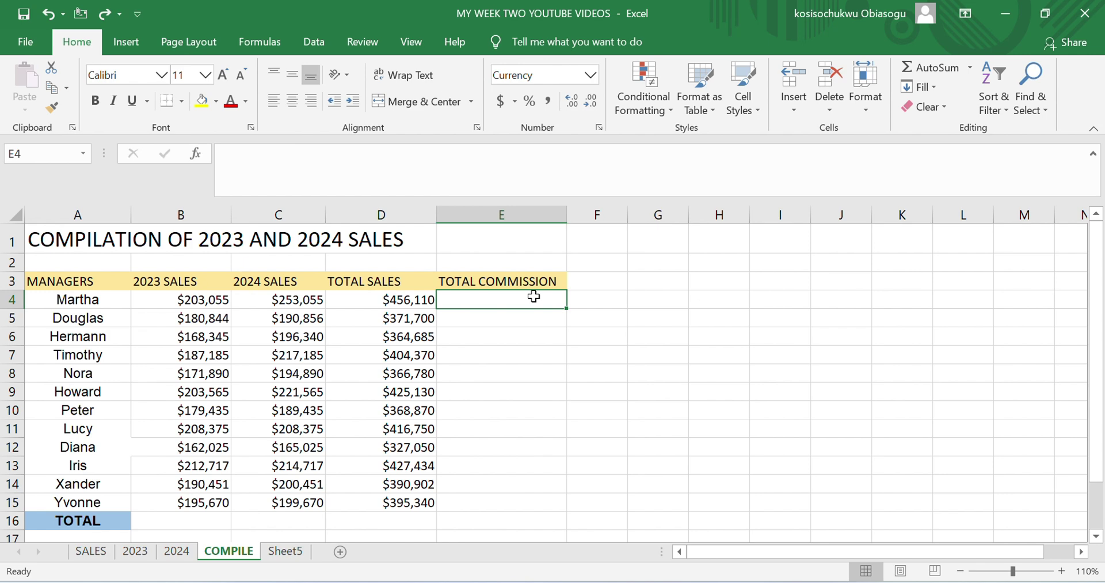
type("=")
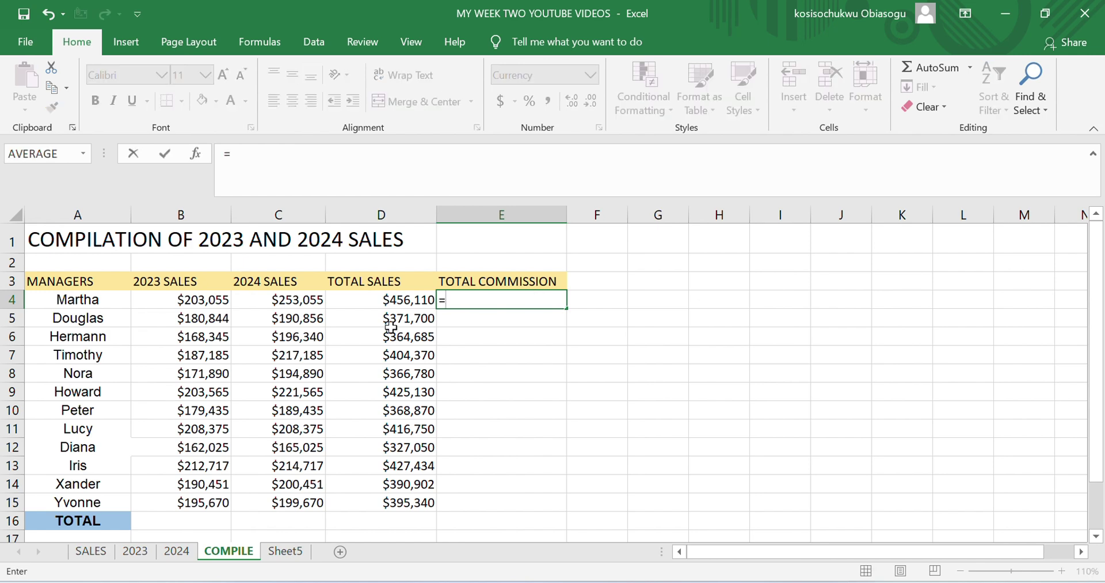
left_click(110, 534)
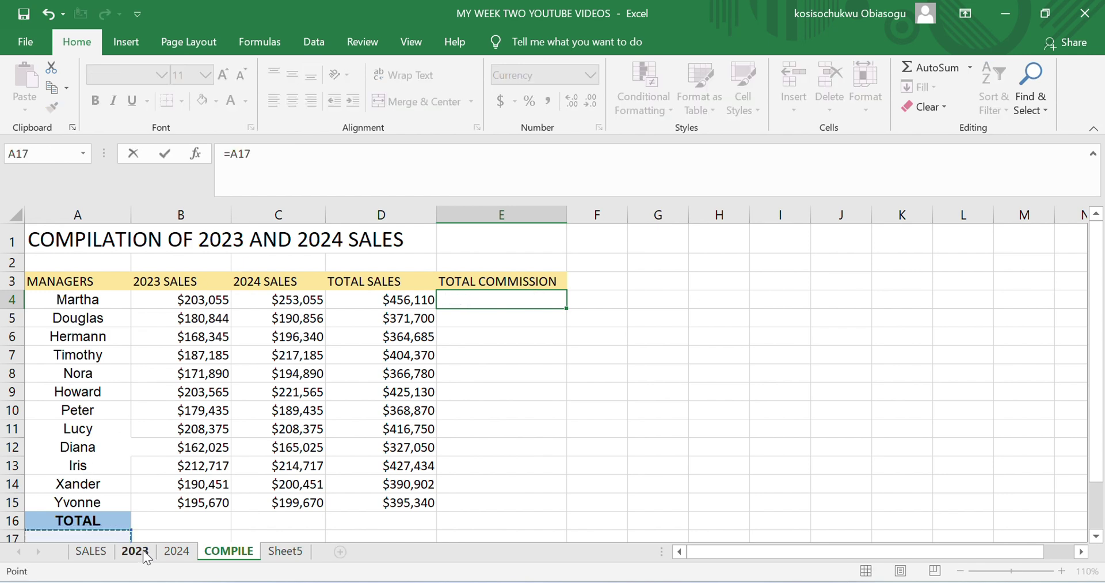
left_click(142, 549)
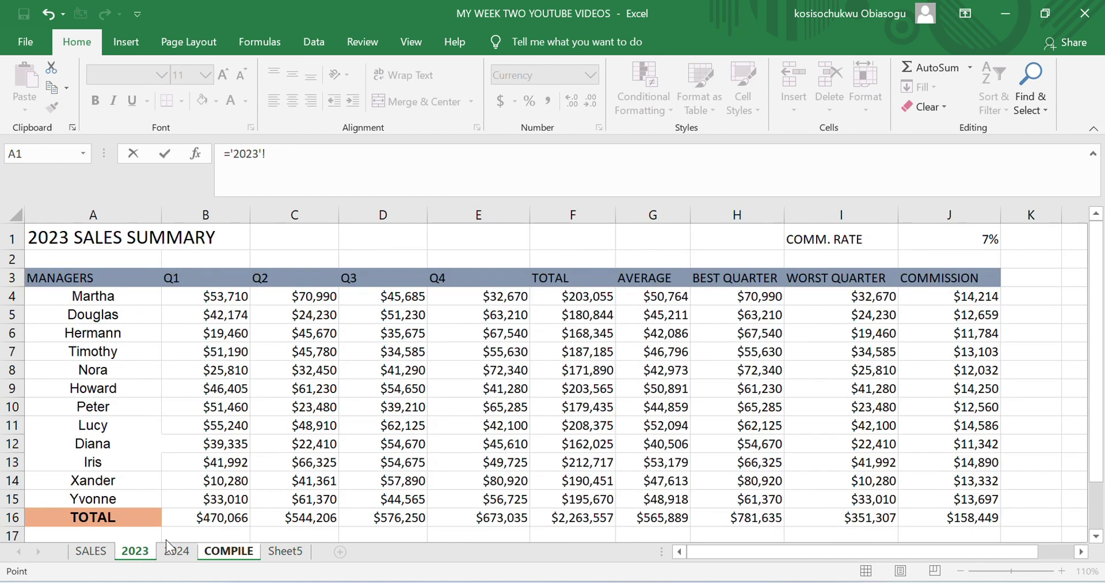
left_click(226, 552)
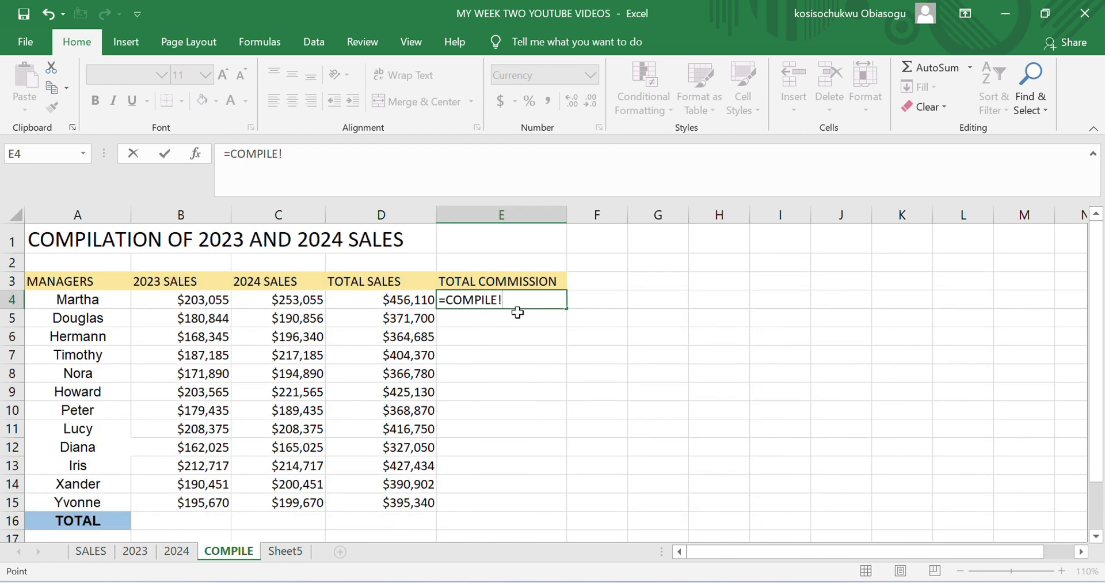
key("BackSpace")
key("BackSpace")
key("BackSpace")
key("BackSpace")
key("BackSpace")
key("BackSpace")
key("BackSpace")
key("BackSpace")
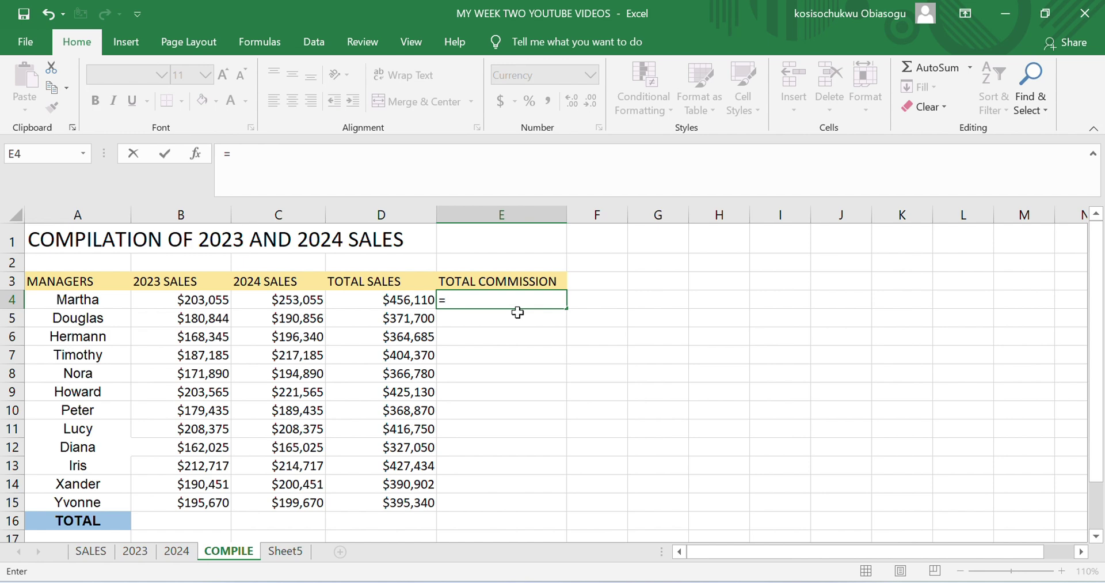
type("COMPILE!E")
key("BackSpace")
key("BackSpace")
key("BackSpace")
key("BackSpace")
key("BackSpace")
key("BackSpace")
key("BackSpace")
key("BackSpace")
key("BackSpace")
key("BackSpace")
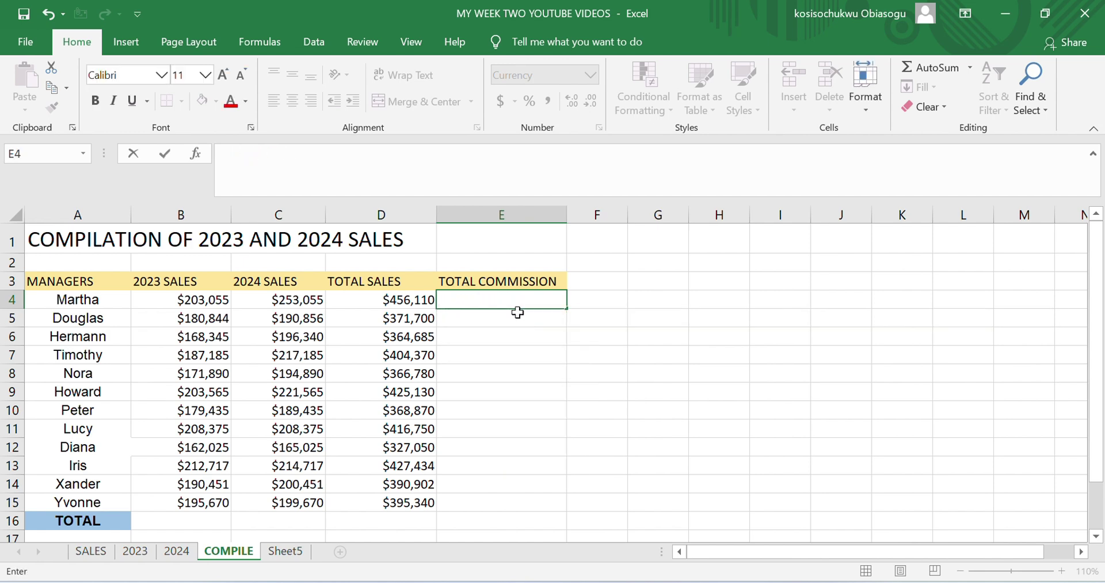
Add the first manager's commissions from both yearly sheets in cell E4 with ='2023'!J4+'2024'!J4
type("=")
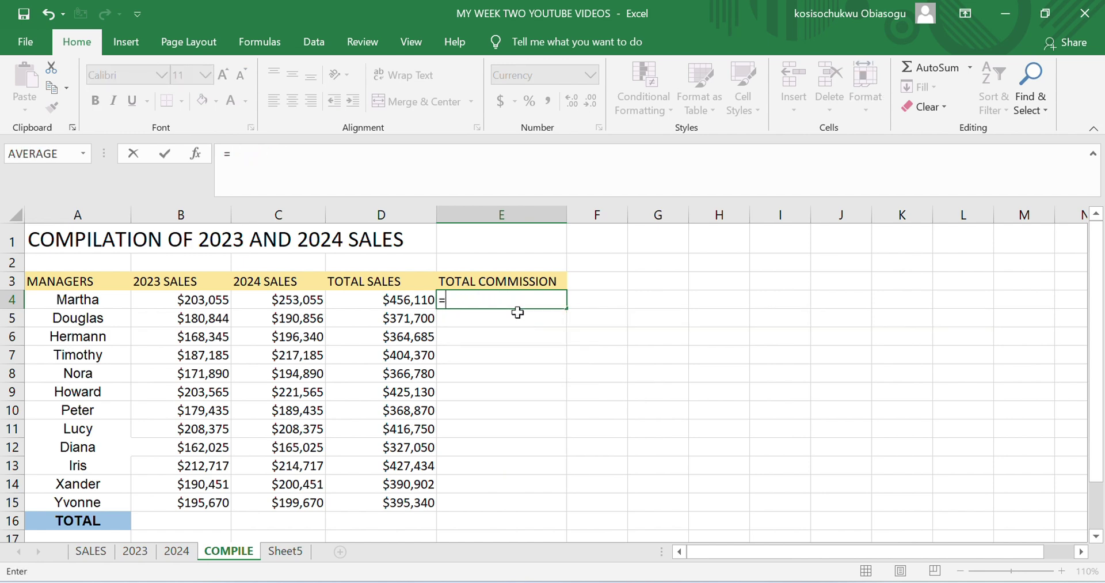
left_click(135, 551)
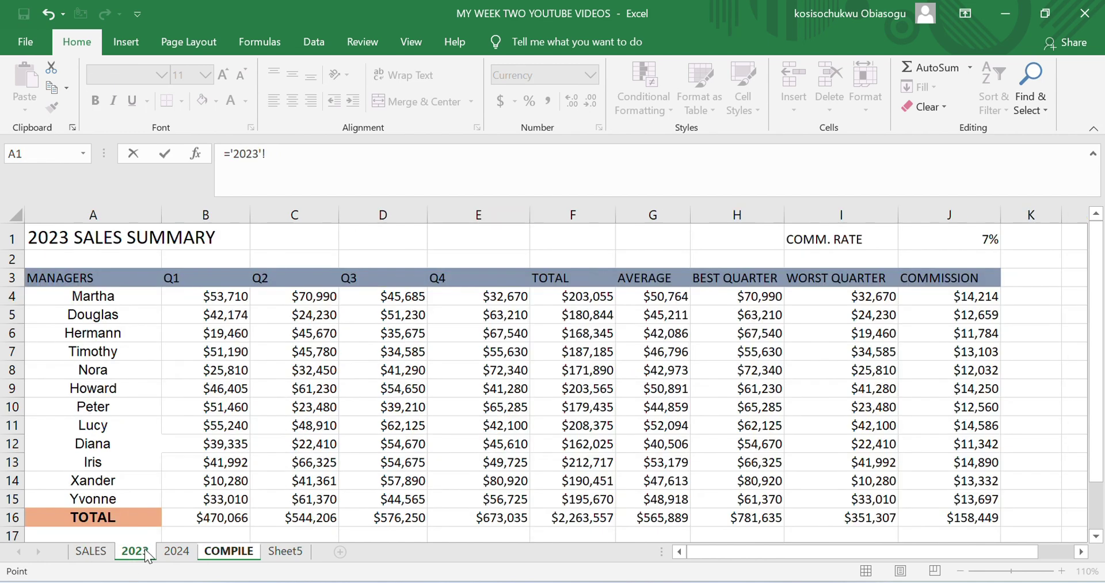
left_click(945, 296)
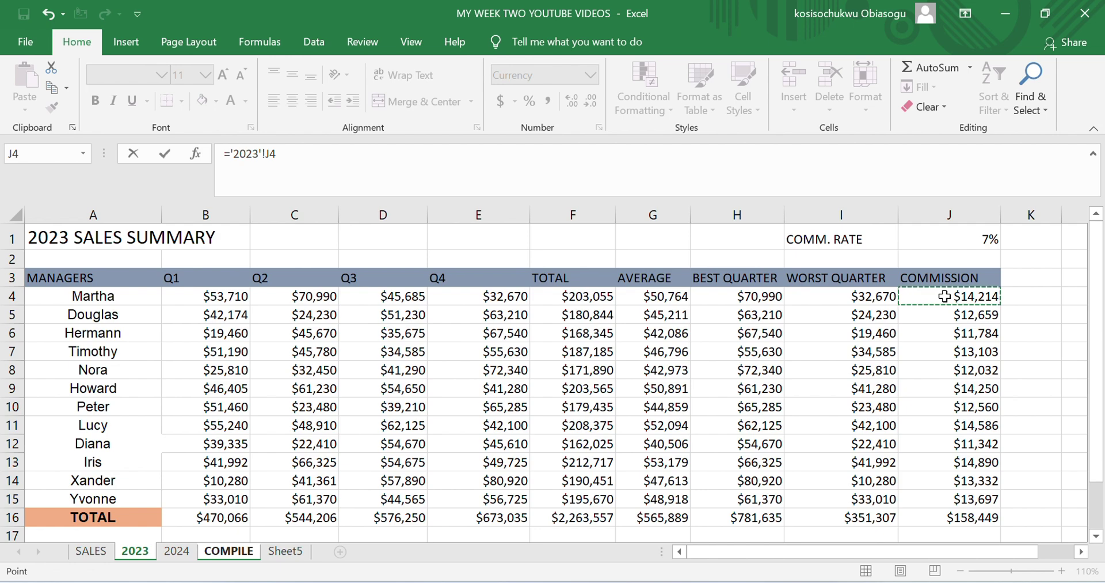
type("+")
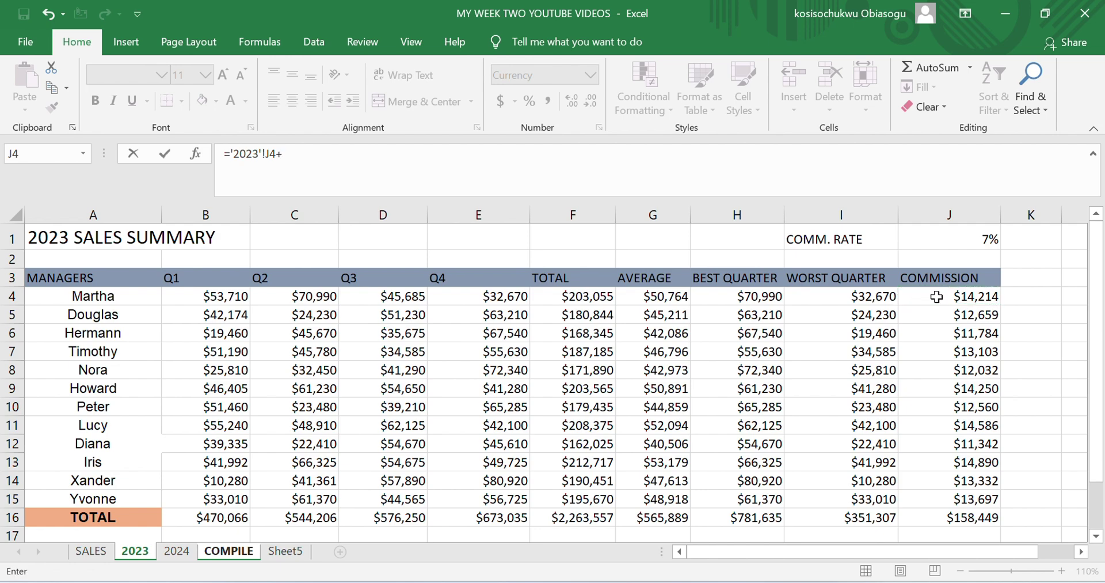
left_click(185, 552)
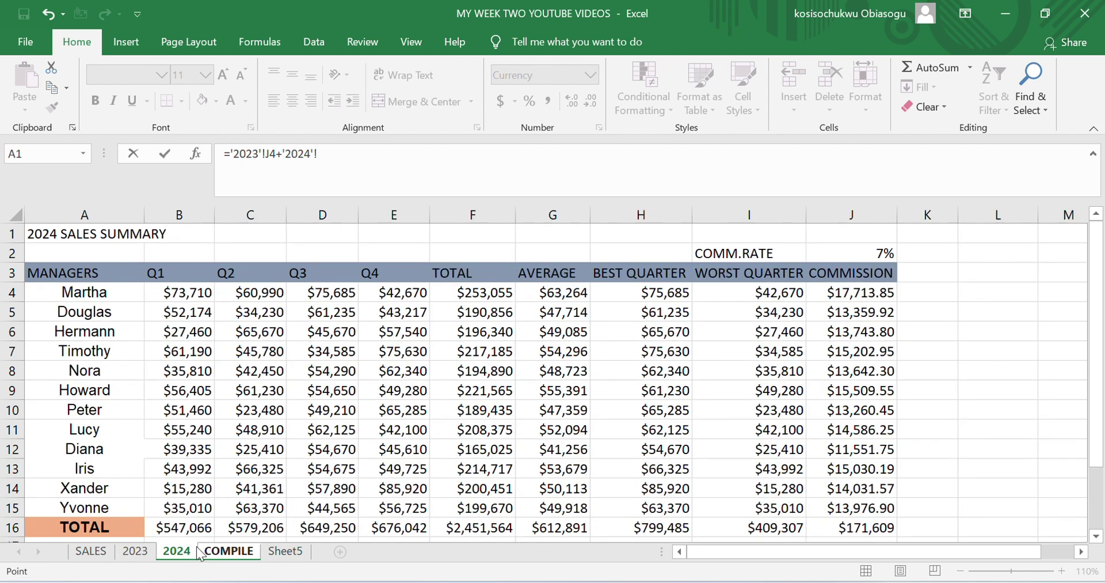
left_click(877, 298)
key("Return")
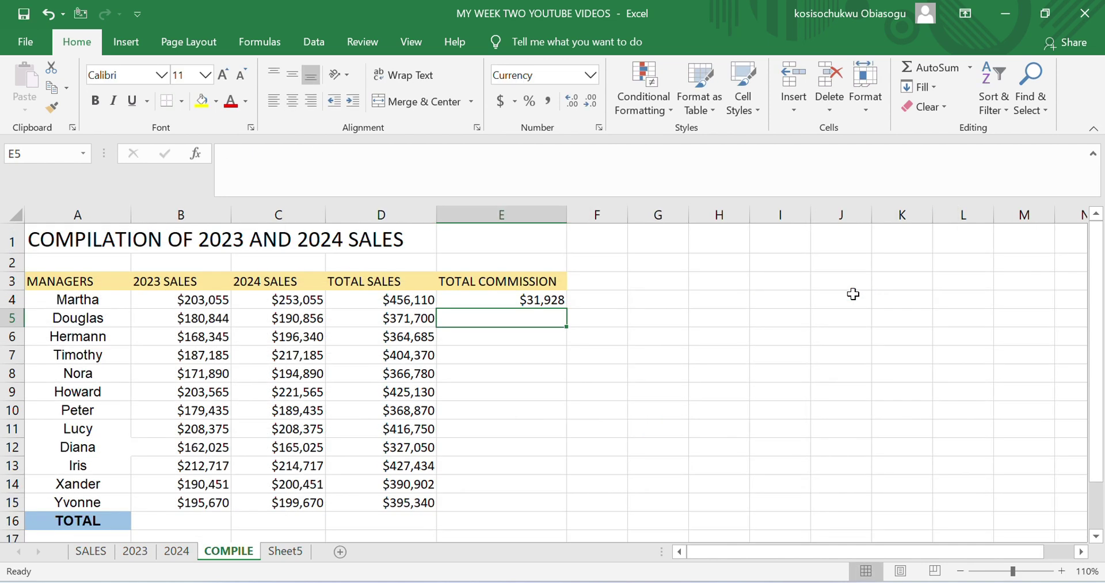
Fill the TOTAL COMMISSION formula from E4 down to E15 for all managers
left_click(550, 299)
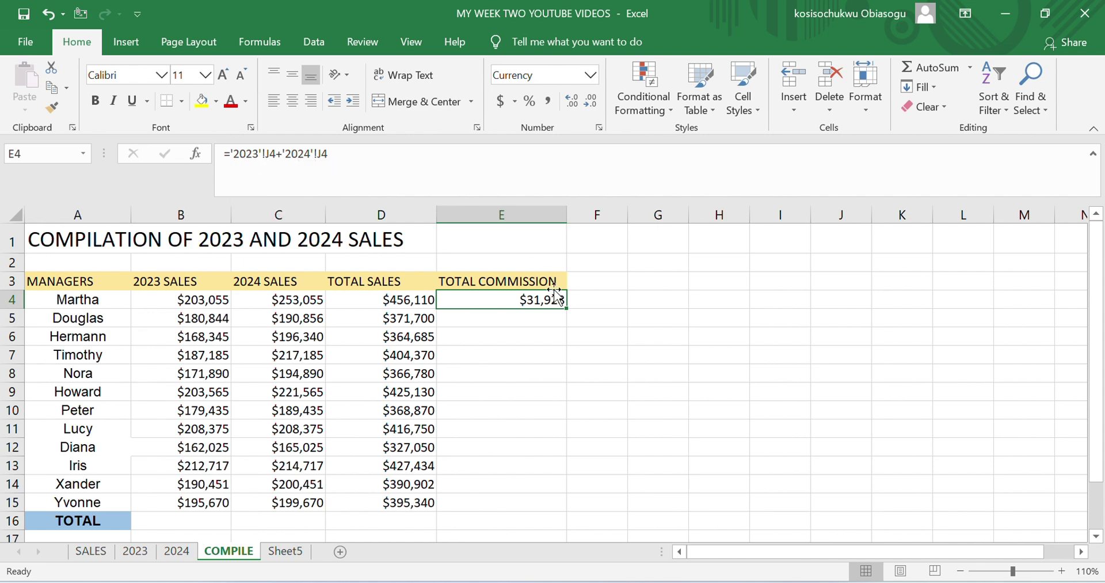
left_click_drag(567, 308, 561, 509)
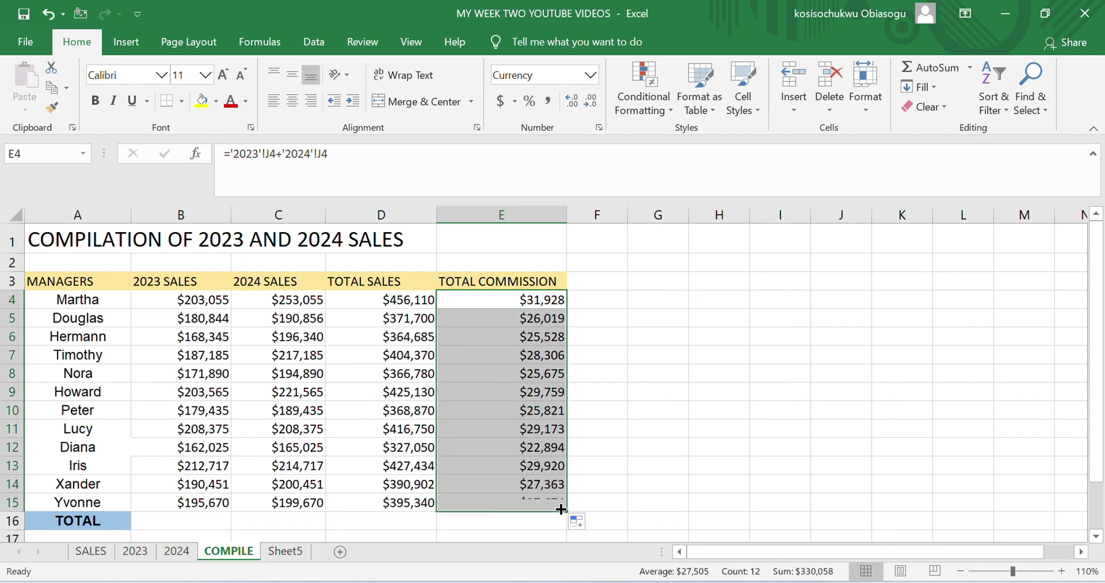
left_click(716, 371)
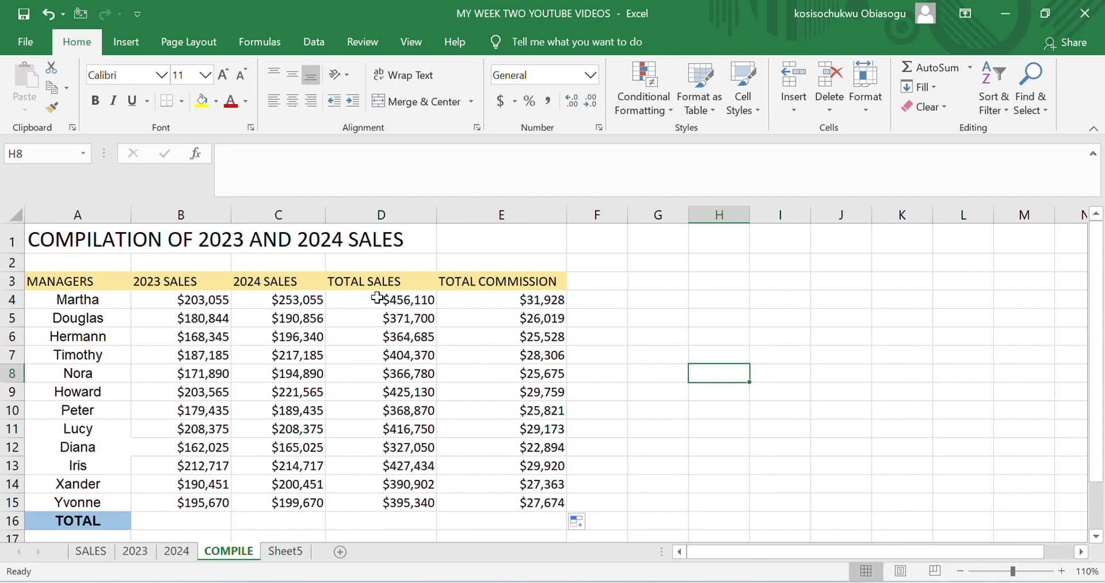
Cross-check the first manager's total sales in cell H4 by adding both yearly totals with ='2023'!F4+'2024'!F4
left_click(723, 298)
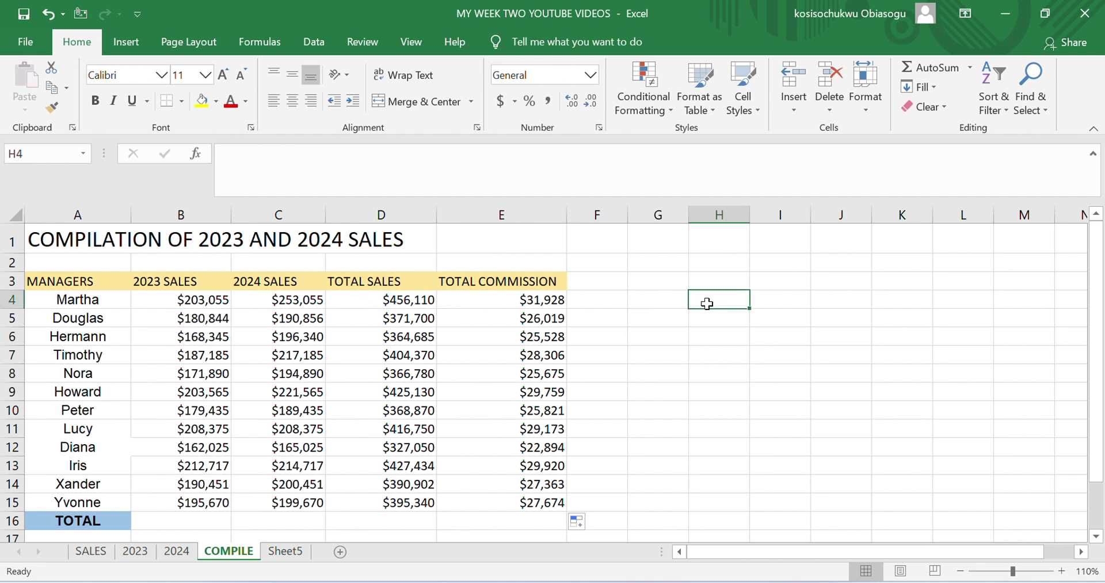
type("=")
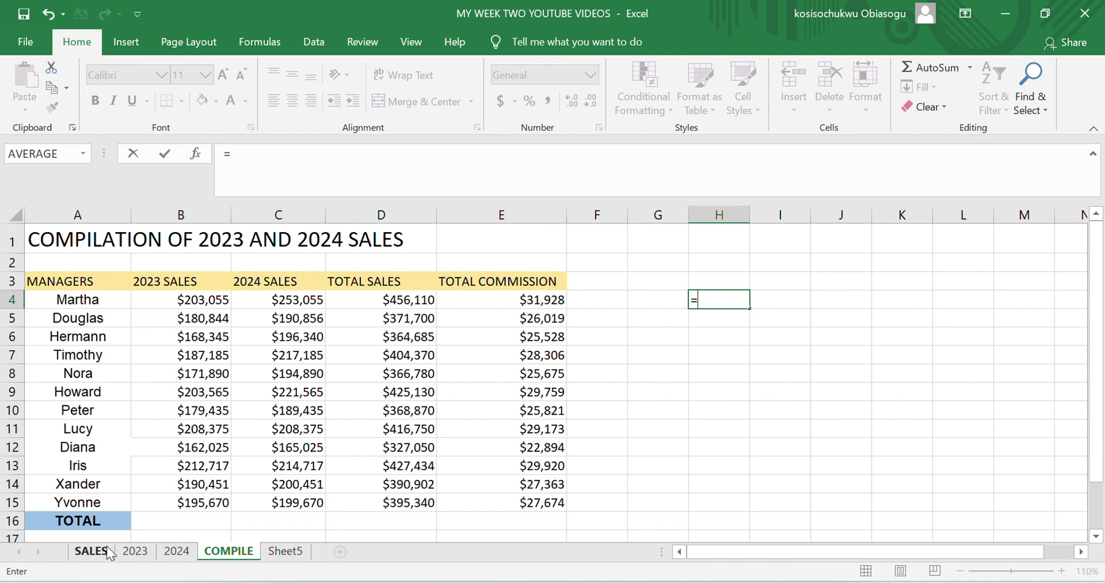
left_click(130, 551)
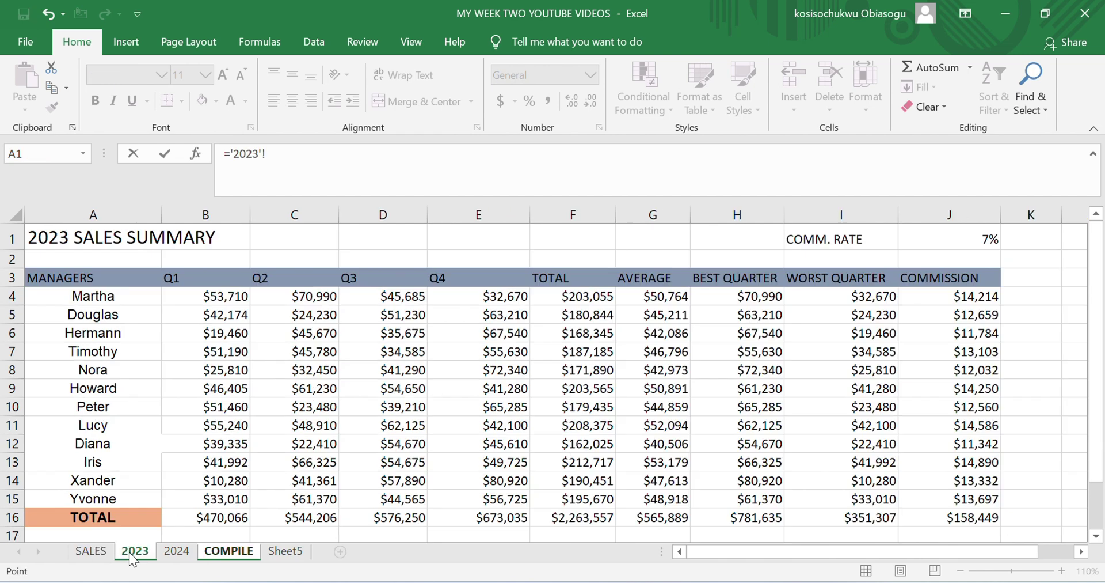
left_click(601, 298)
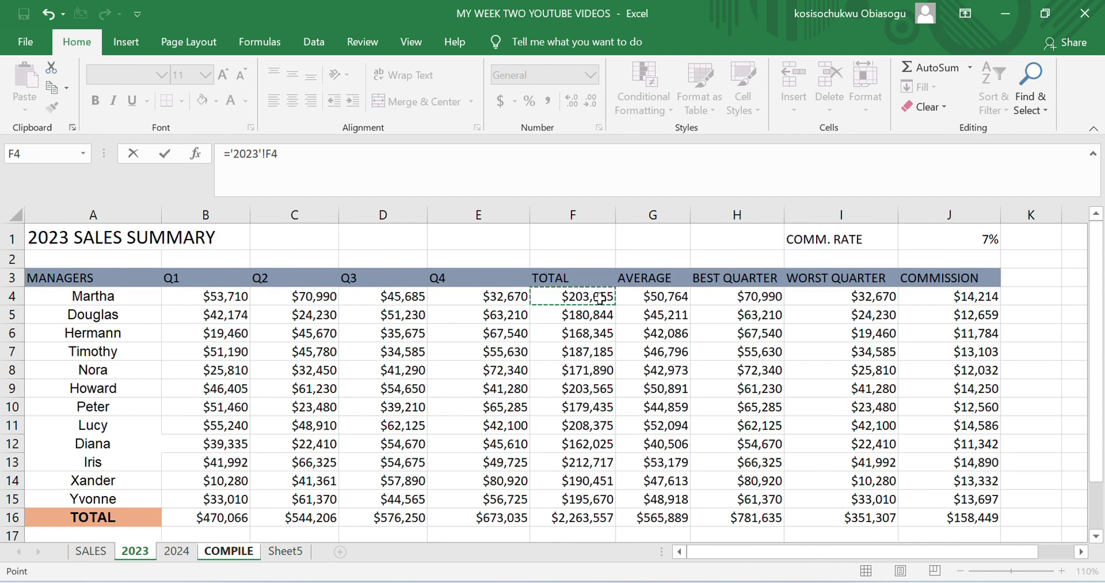
type("+")
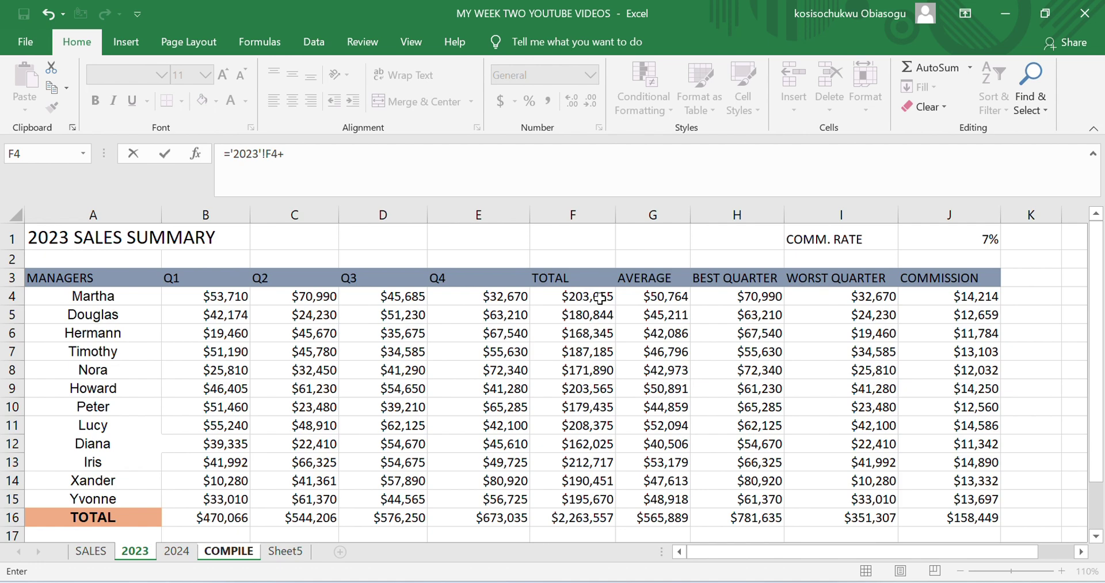
left_click(171, 552)
left_click(495, 294)
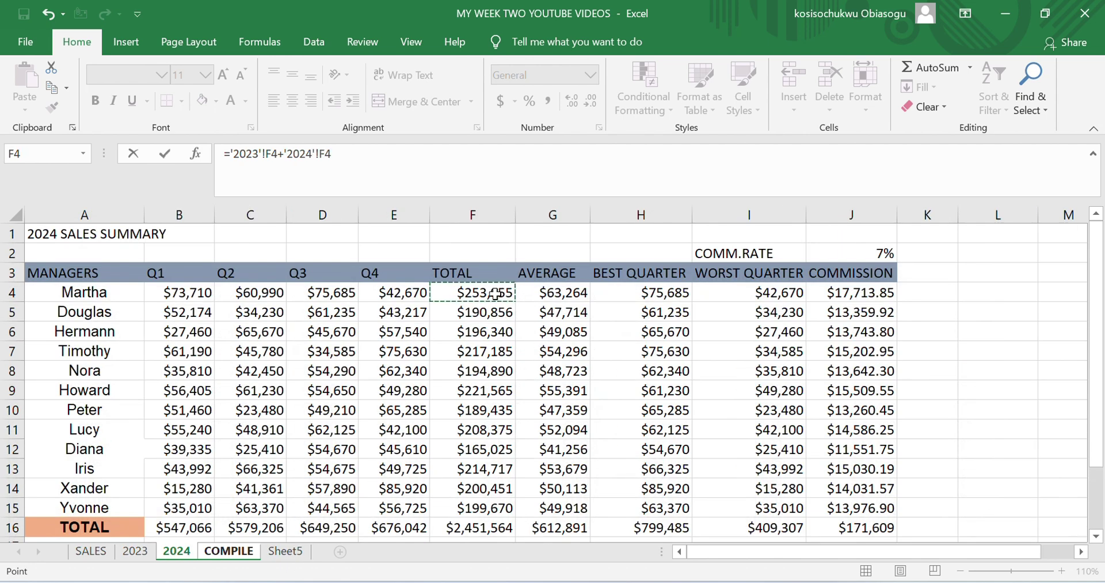
key("Return")
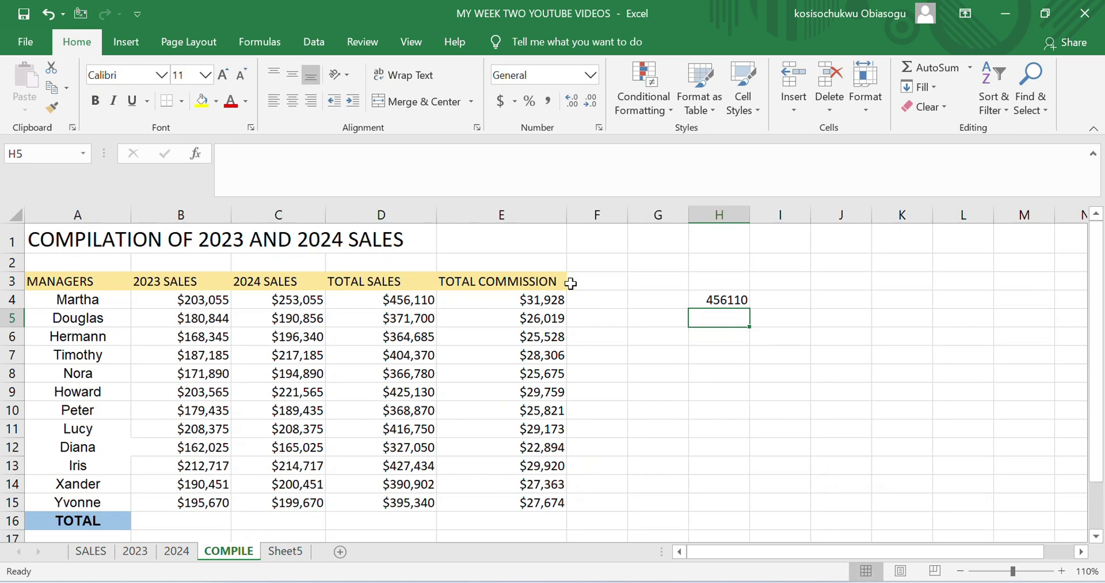
Compare the check formula in H4 with the TOTAL SALES formula in D4, and clear H4
left_click(712, 299)
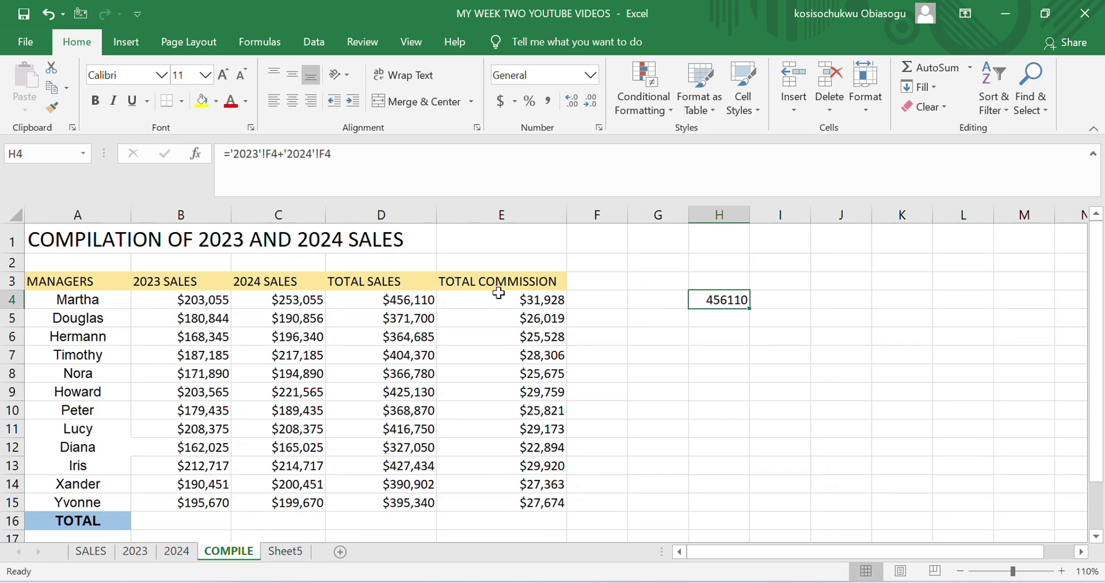
left_click(416, 300)
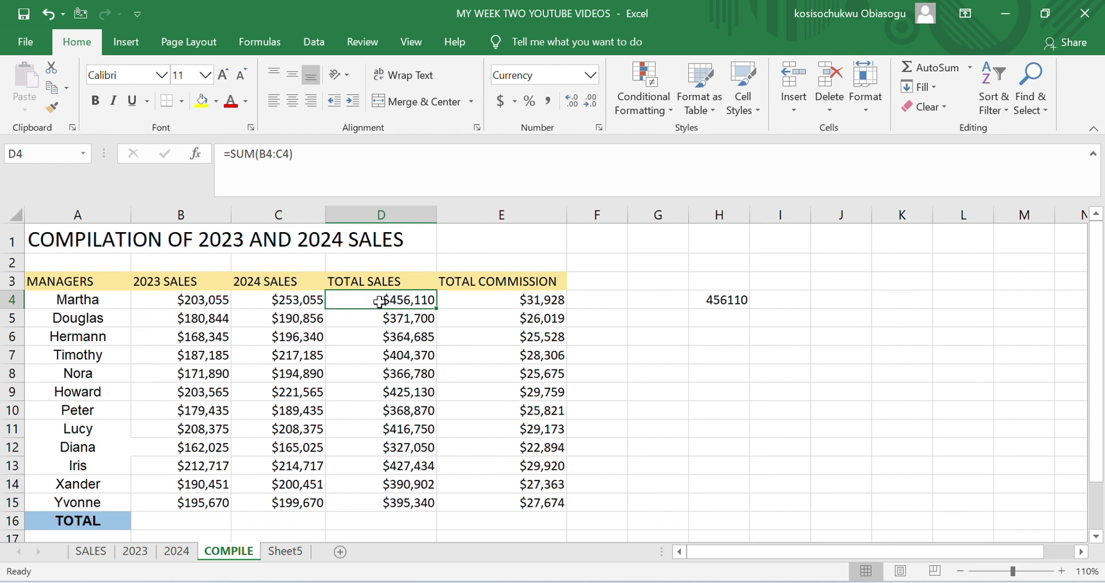
left_click(719, 301)
key("BackSpace")
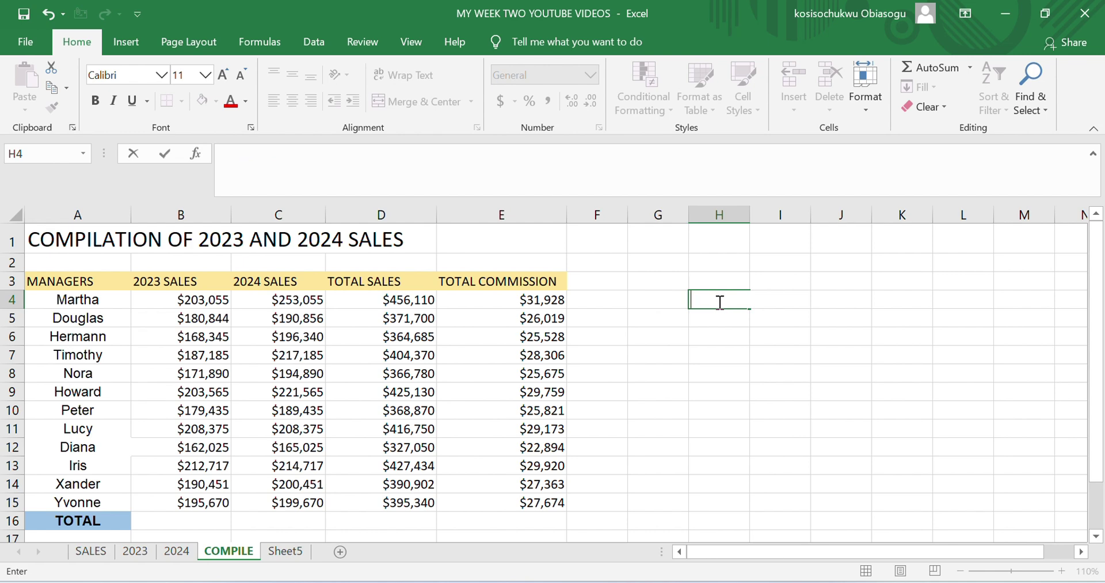